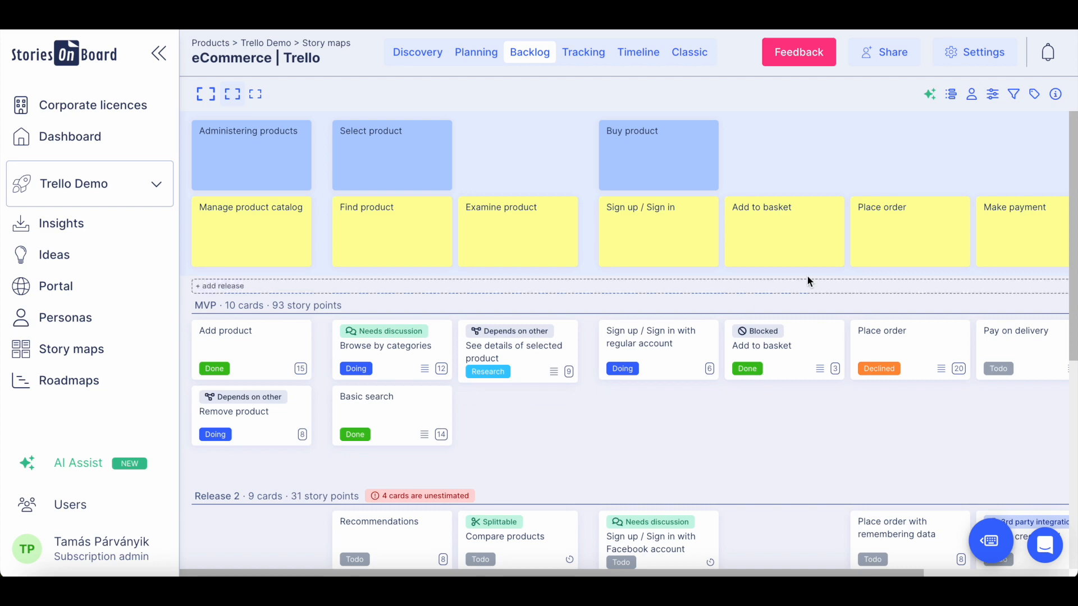
# Open the story map's integration settings and choose Trello as the issue tracker to connect
pyautogui.click(982, 56)
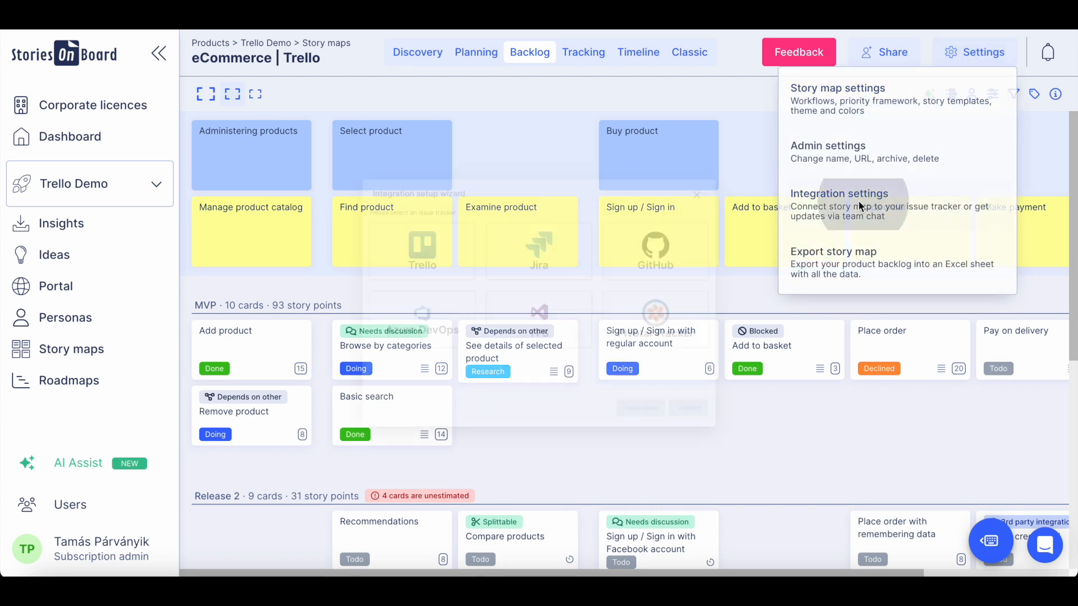
pyautogui.click(858, 199)
pyautogui.click(365, 241)
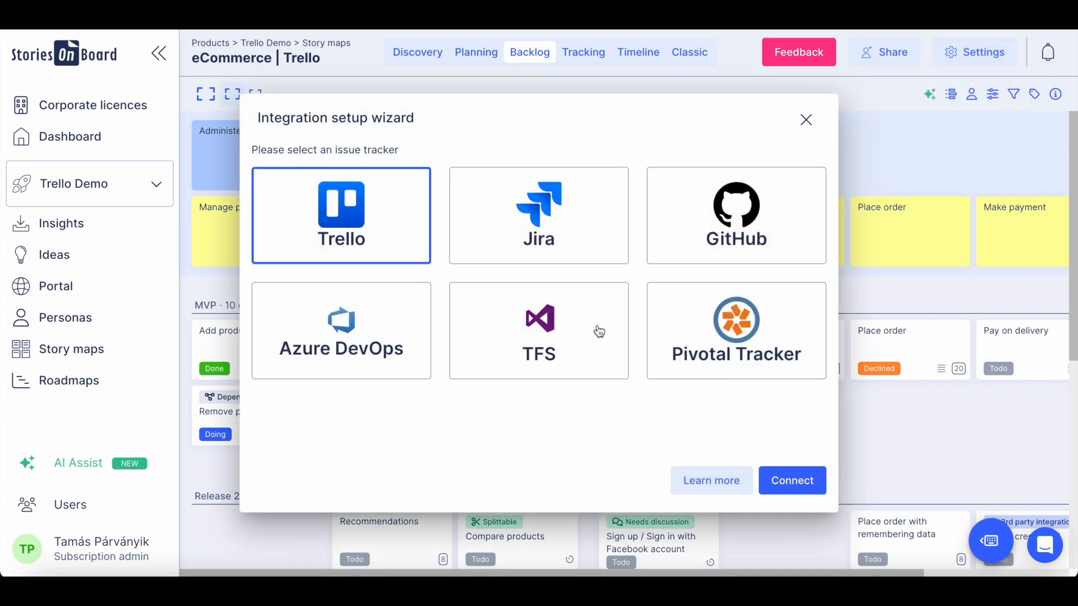
pyautogui.click(793, 481)
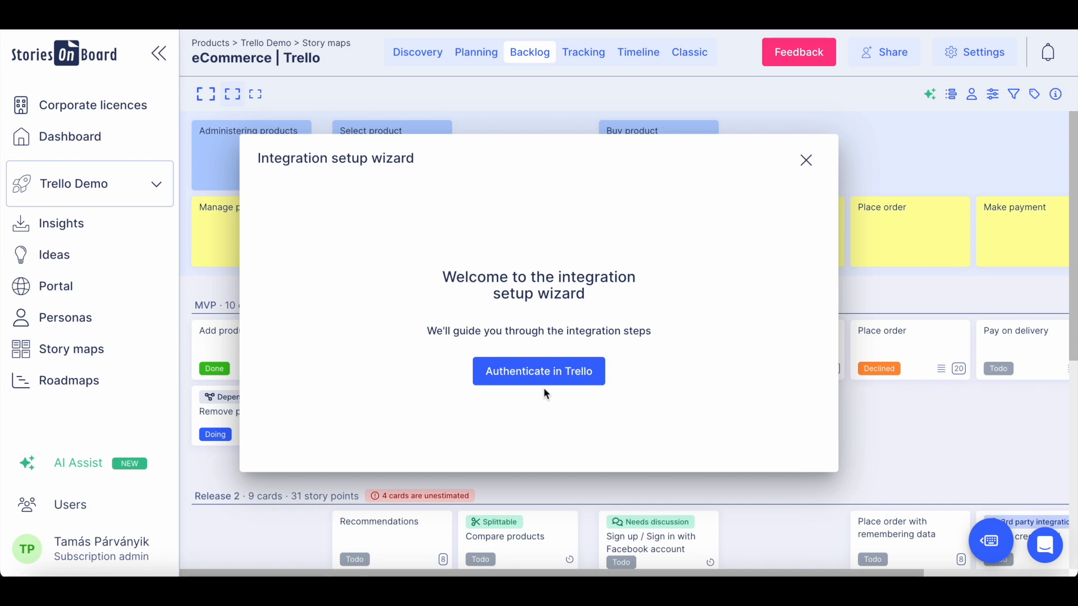
# Authenticate in Trello and allow StoriesOnBoard to access the account's boards and workspaces
pyautogui.click(545, 372)
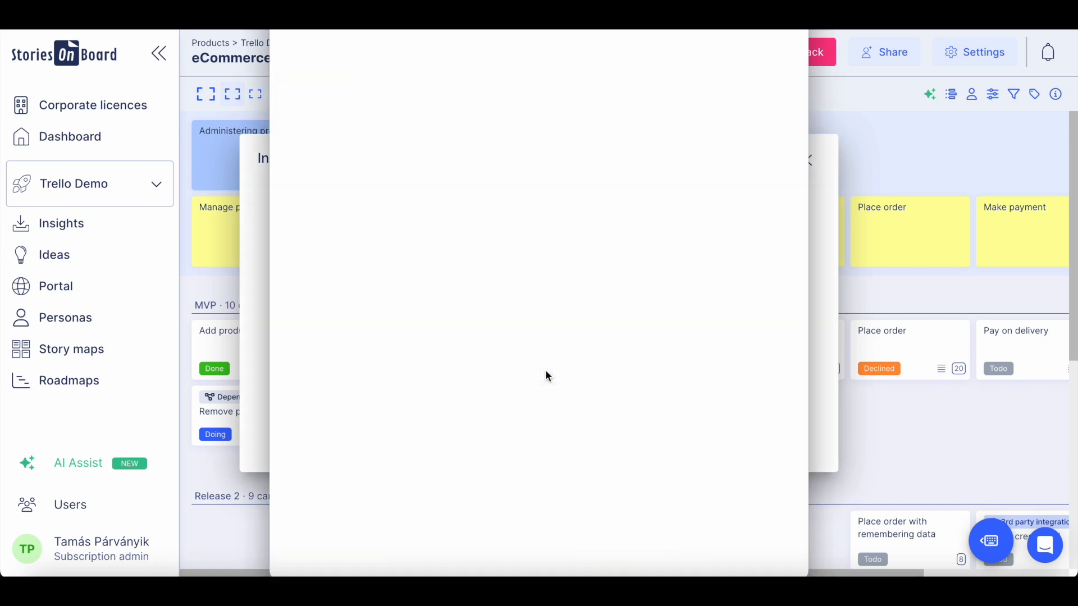
pyautogui.scroll(-10, 629, 424)
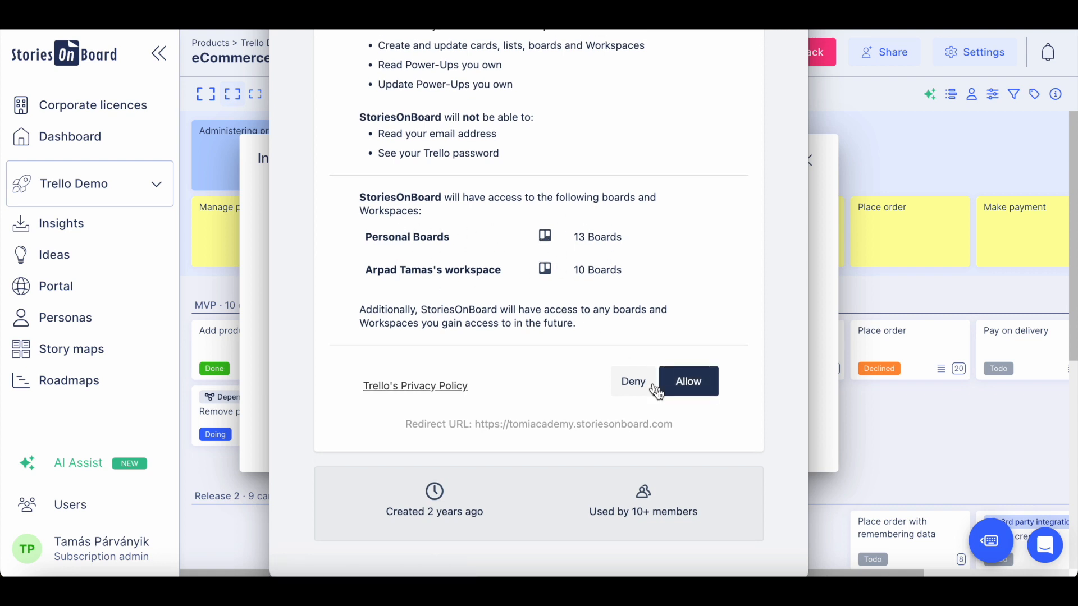
pyautogui.click(692, 392)
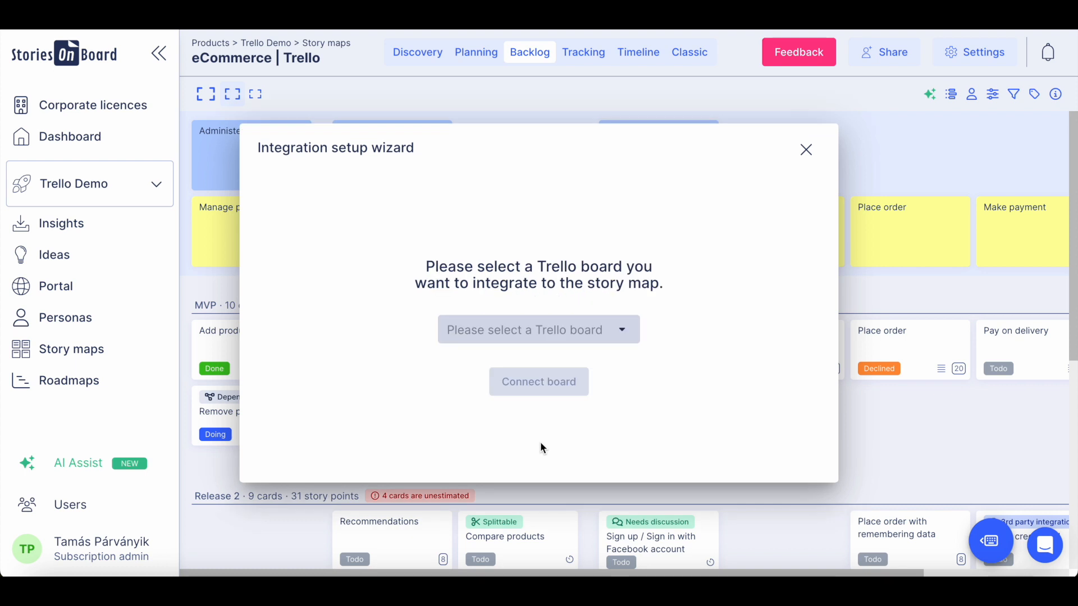
# Select the test board in the Trello board list and connect it to the story map
pyautogui.click(625, 337)
pyautogui.scroll(-2, 549, 428)
pyautogui.click(521, 453)
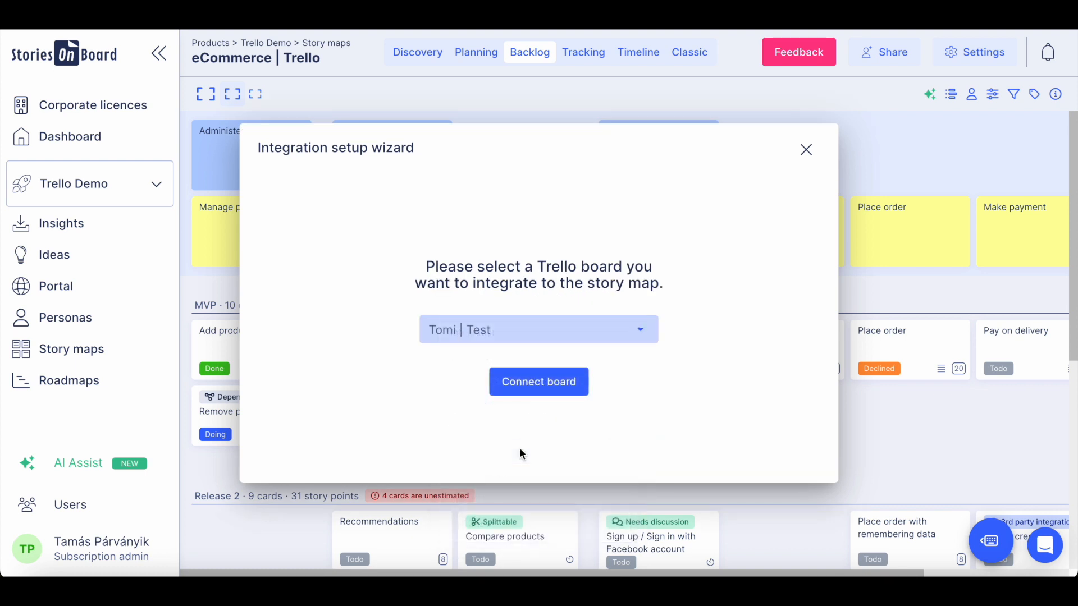
pyautogui.click(538, 389)
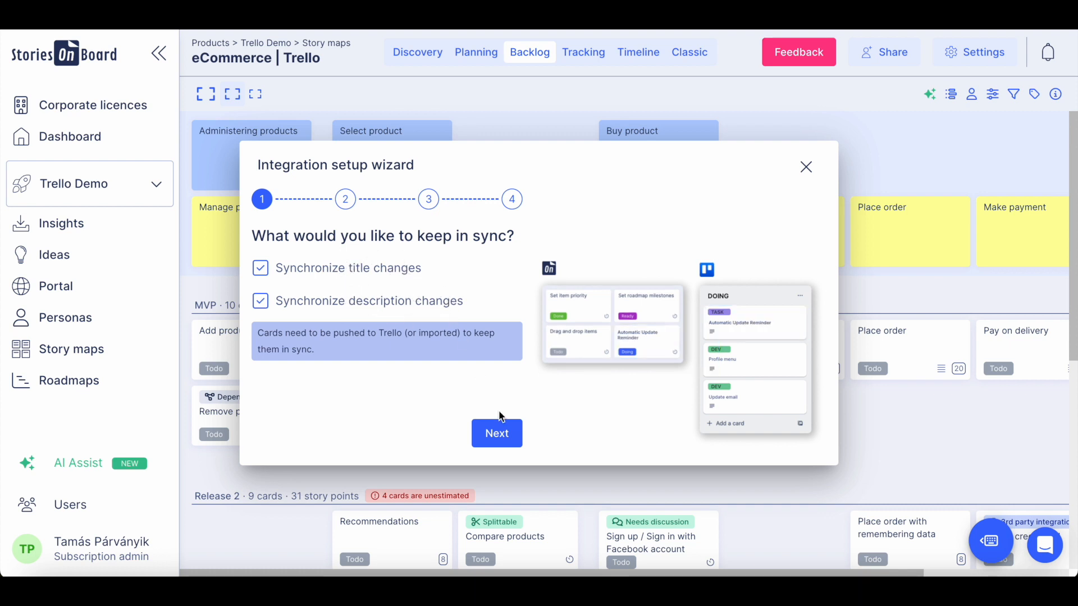
# Accept the preset sync and import options, and set To Do as the Trello list for pushed user stories
pyautogui.click(496, 435)
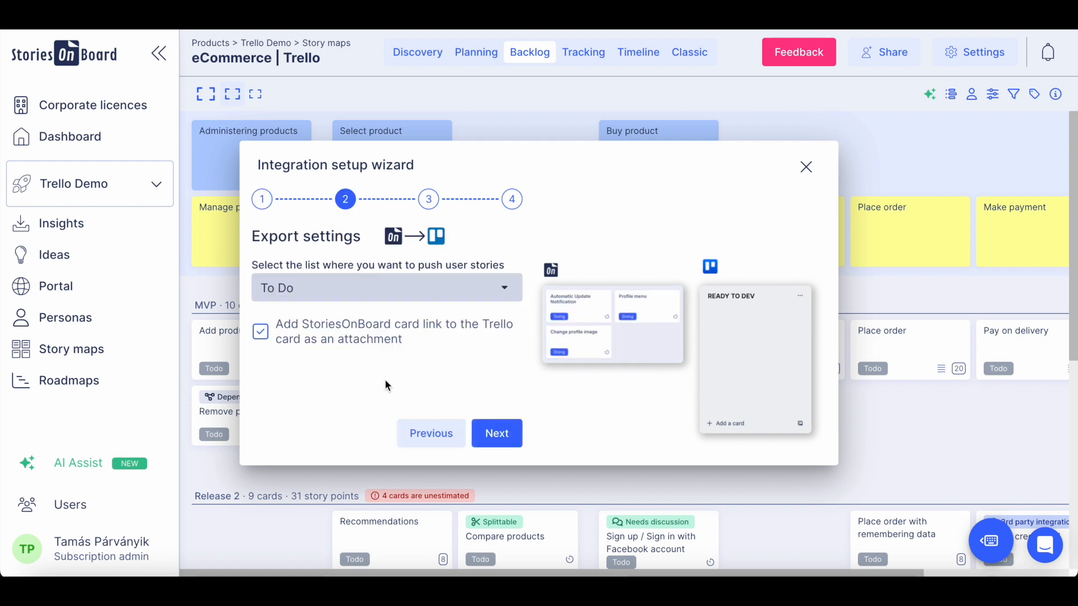
pyautogui.click(501, 291)
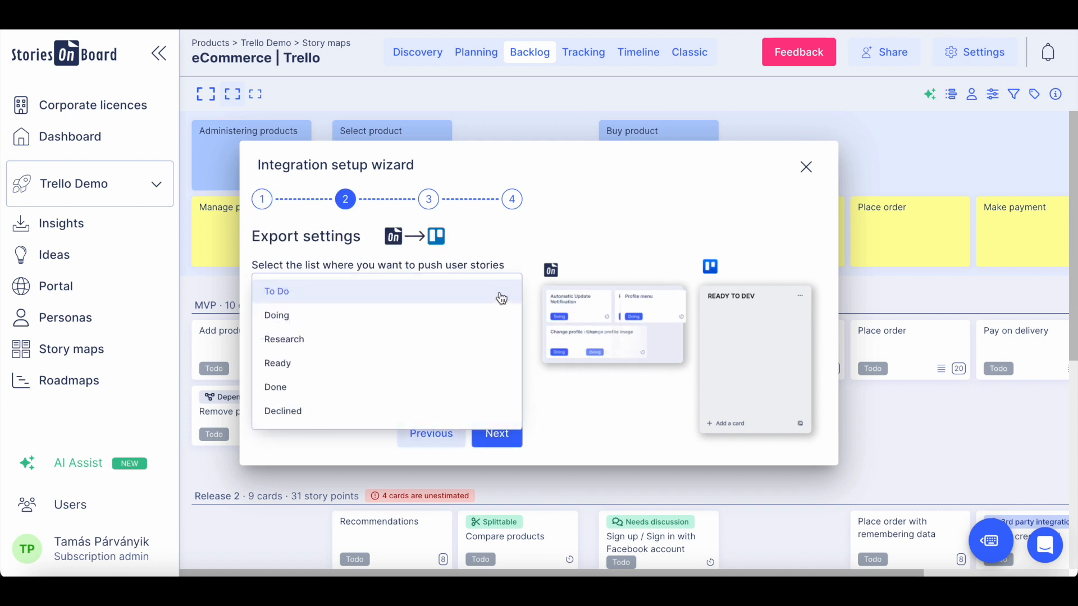
pyautogui.click(465, 298)
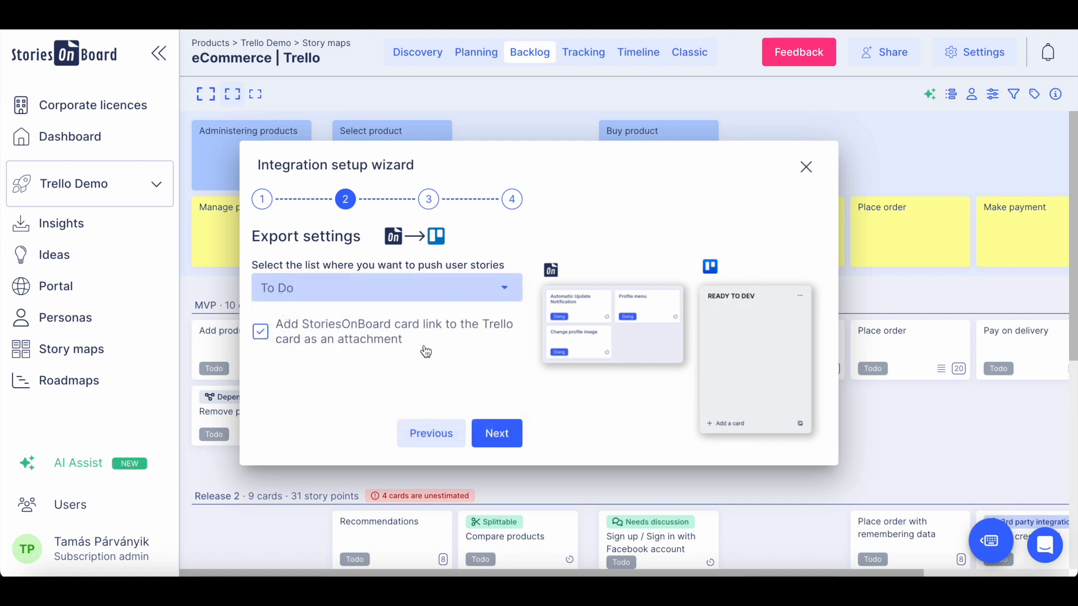
pyautogui.click(497, 435)
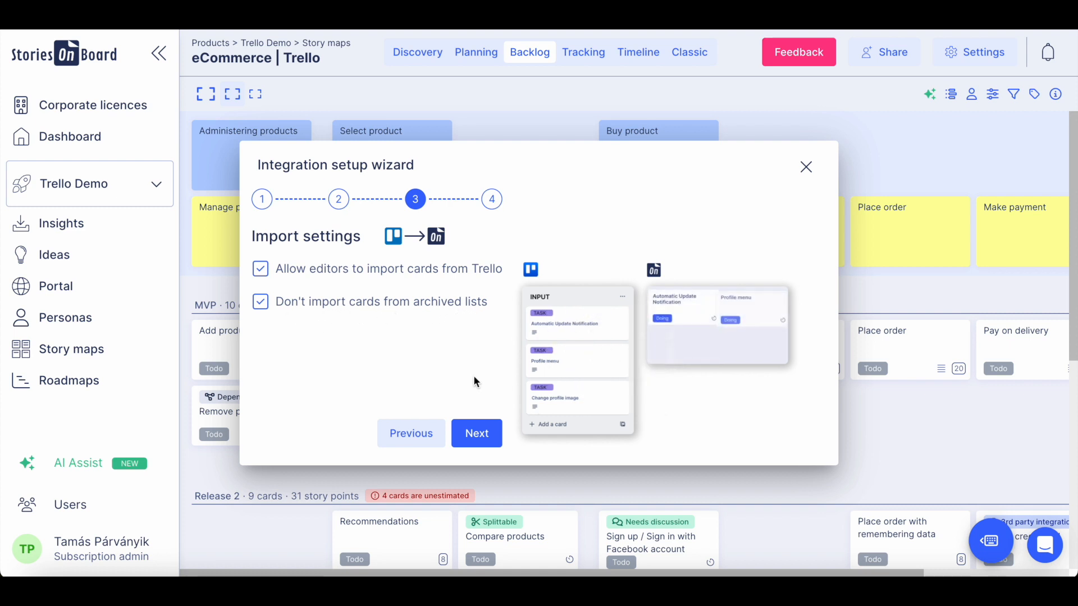
pyautogui.click(478, 434)
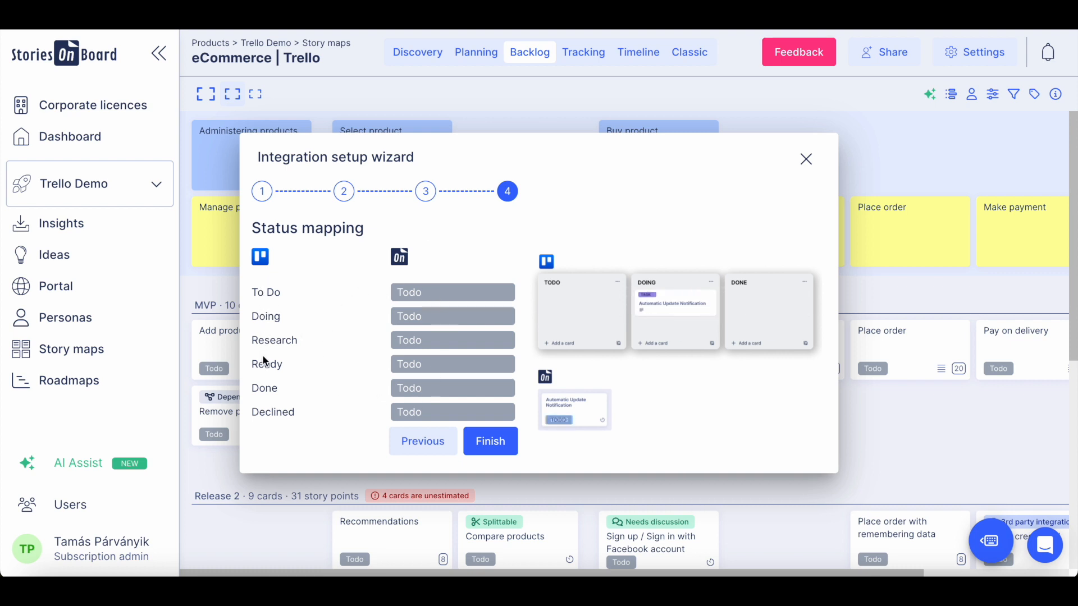
# Map the Trello lists To Do, Doing and Research to the Todo, Doing and Research statuses
pyautogui.click(459, 294)
pyautogui.click(444, 335)
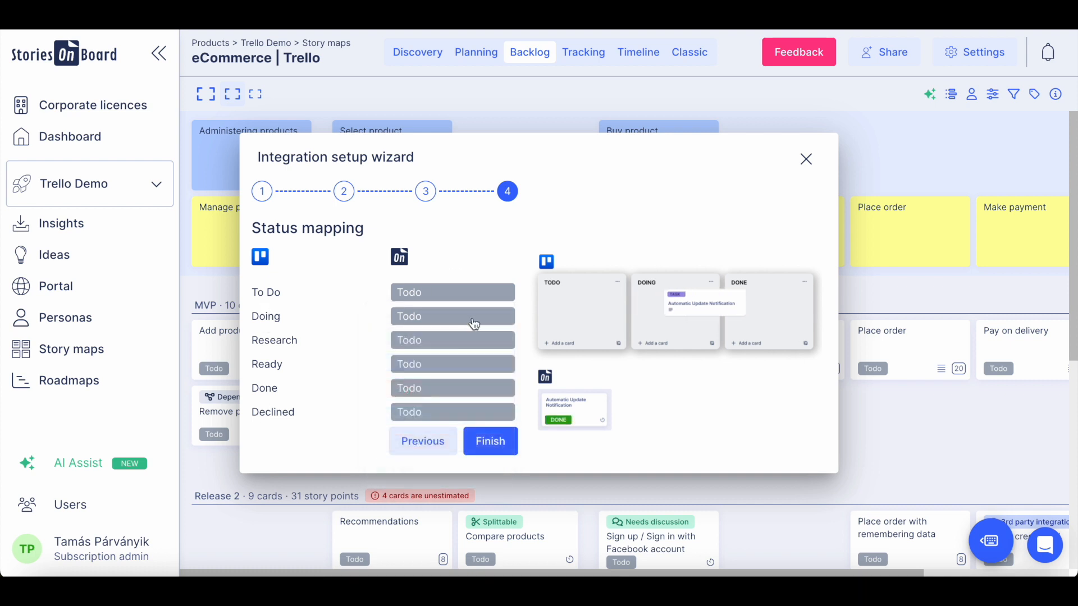
pyautogui.click(474, 318)
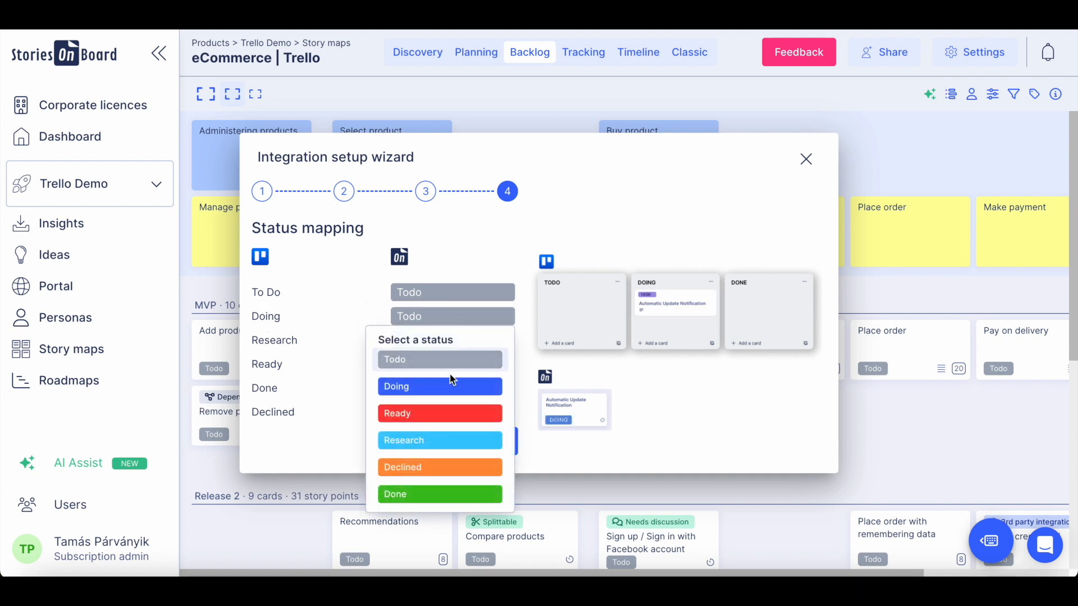
pyautogui.click(455, 386)
pyautogui.click(464, 341)
pyautogui.click(448, 467)
# Map the Trello lists Ready, Done and Declined to their same-named statuses and finish the integration setup
pyautogui.click(445, 368)
pyautogui.click(438, 466)
pyautogui.click(435, 389)
pyautogui.click(426, 549)
pyautogui.click(426, 413)
pyautogui.click(425, 524)
pyautogui.click(489, 447)
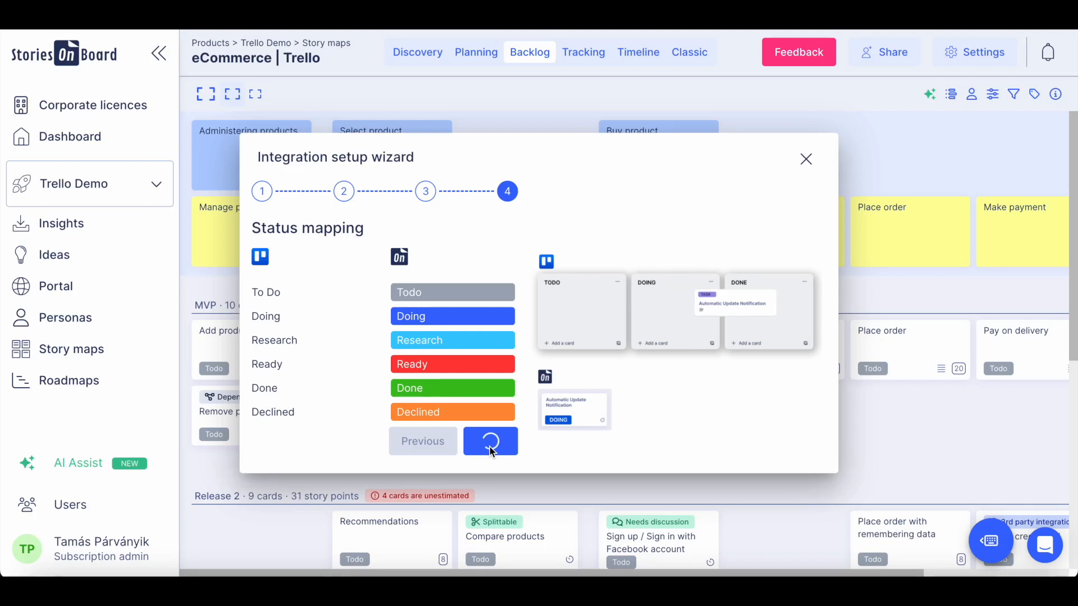
pyautogui.click(529, 465)
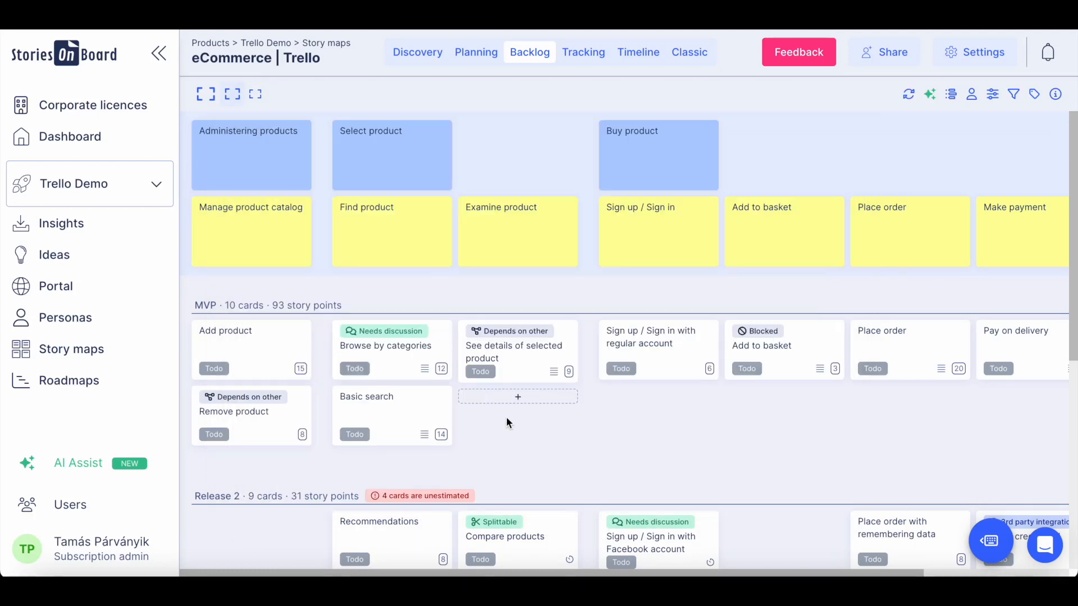
# Review the details of the "See details of selected product" card in MVP and push the card to Trello
pyautogui.click(520, 355)
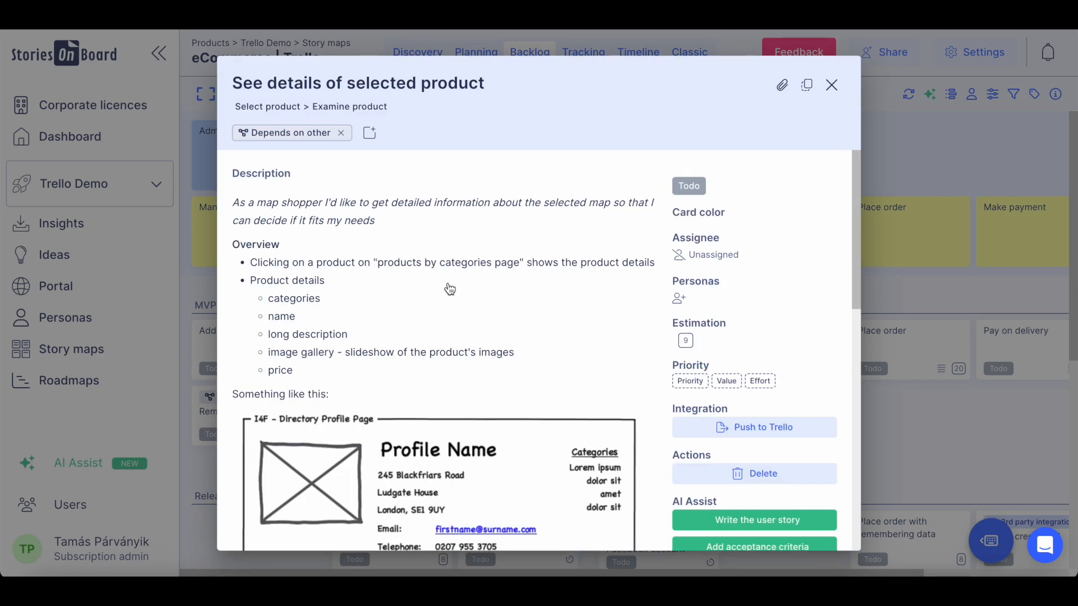
pyautogui.scroll(-2, 378, 348)
pyautogui.scroll(-10, 378, 345)
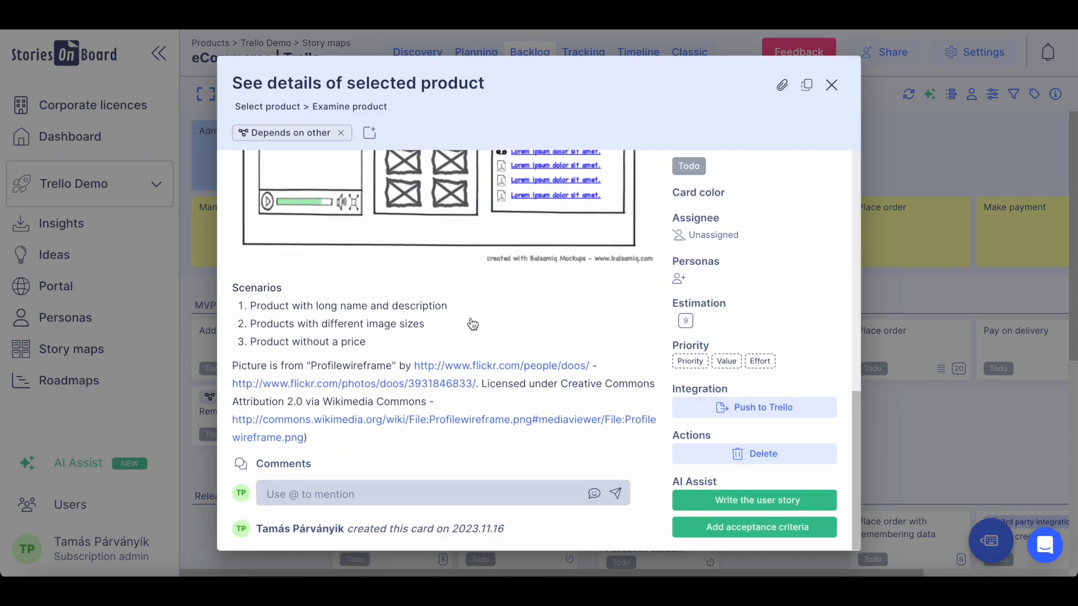
pyautogui.scroll(12, 472, 324)
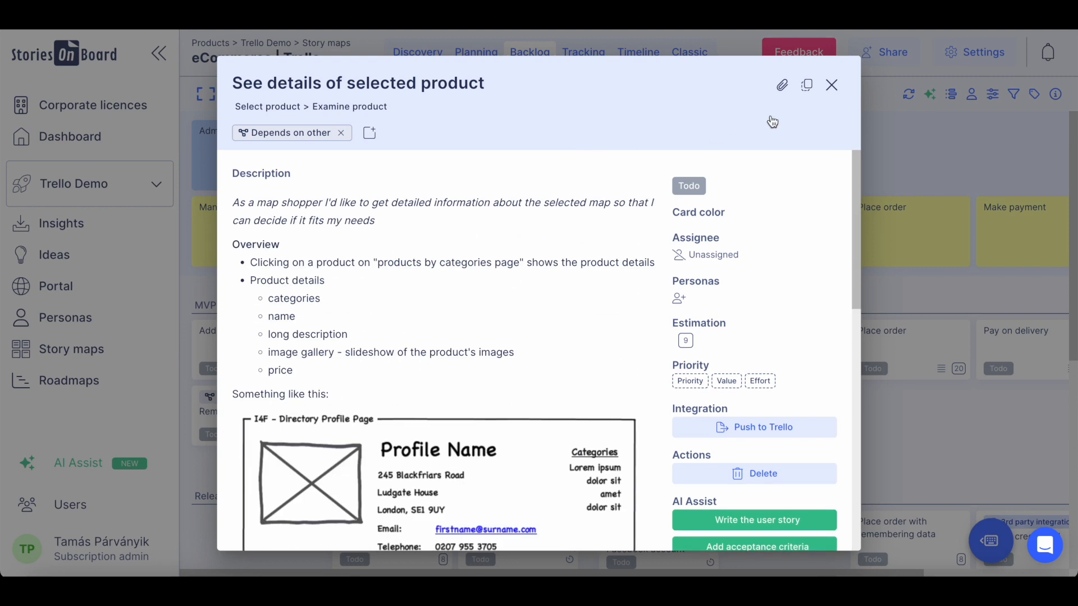
pyautogui.click(831, 84)
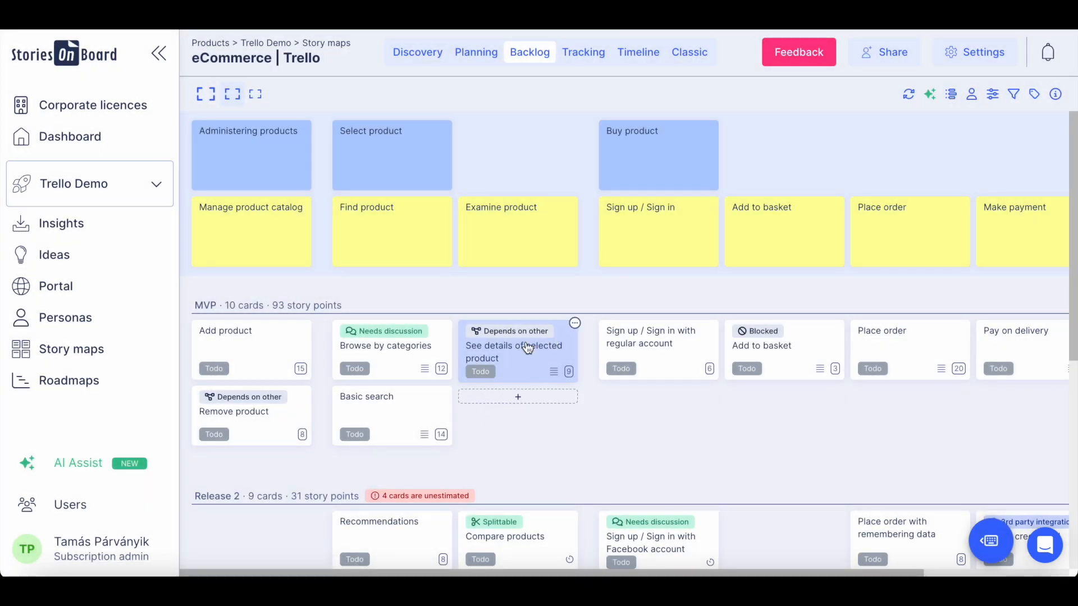
pyautogui.click(575, 324)
pyautogui.click(626, 410)
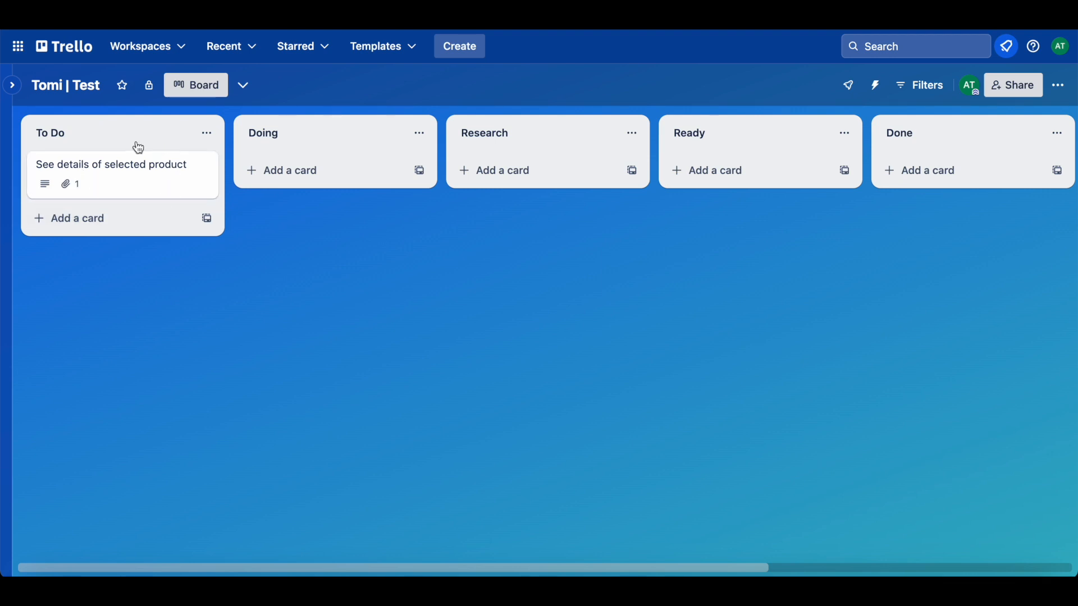
# In Trello, review the pushed card's description and rename the card to "See details of selected product new"
pyautogui.click(139, 175)
pyautogui.scroll(-5, 479, 293)
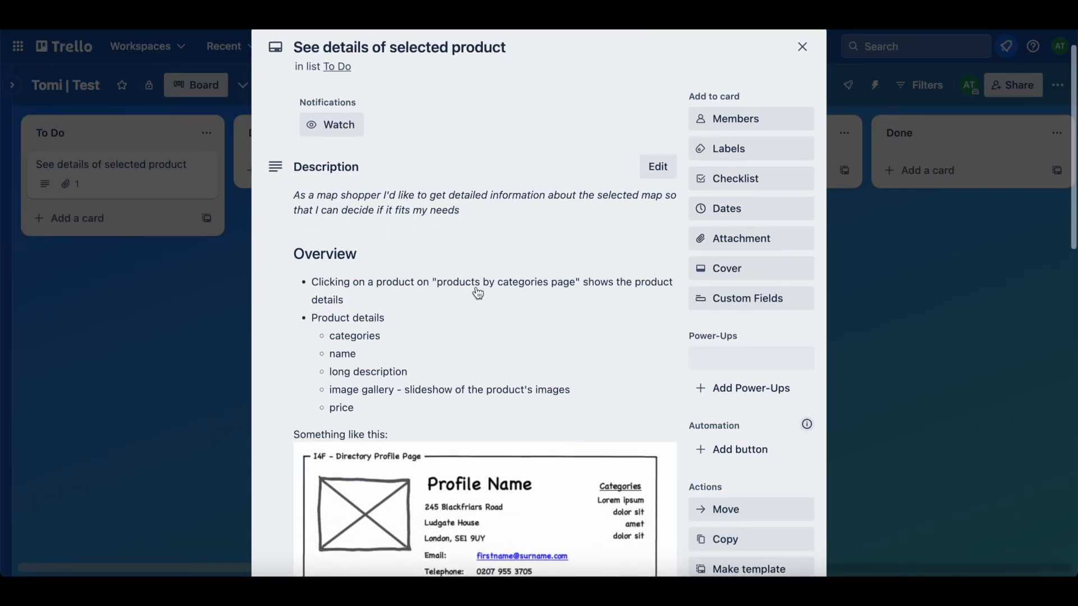
pyautogui.scroll(-8, 478, 293)
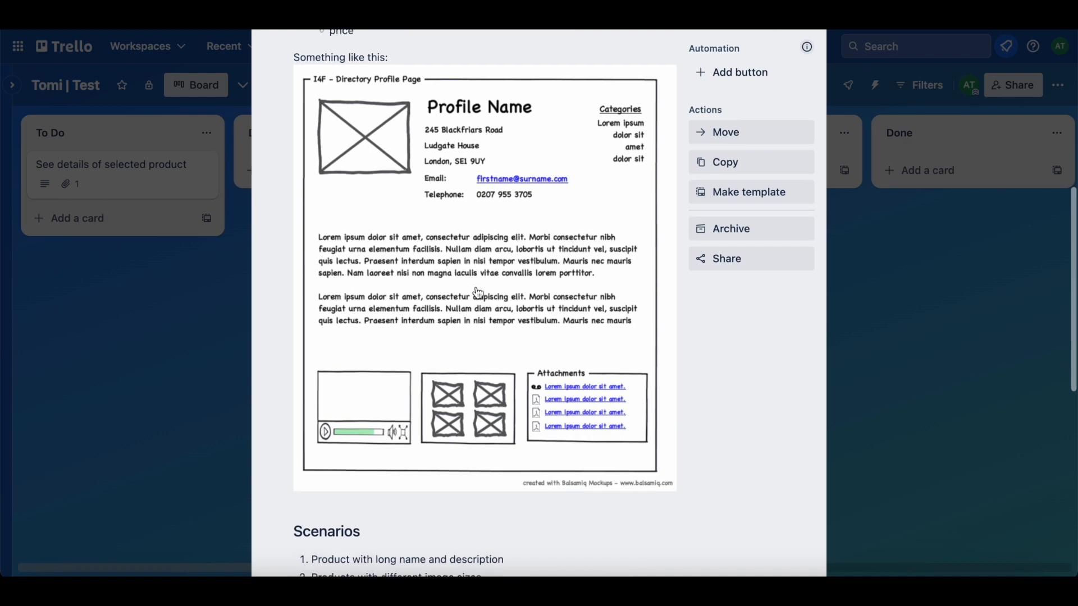
pyautogui.scroll(15, 478, 292)
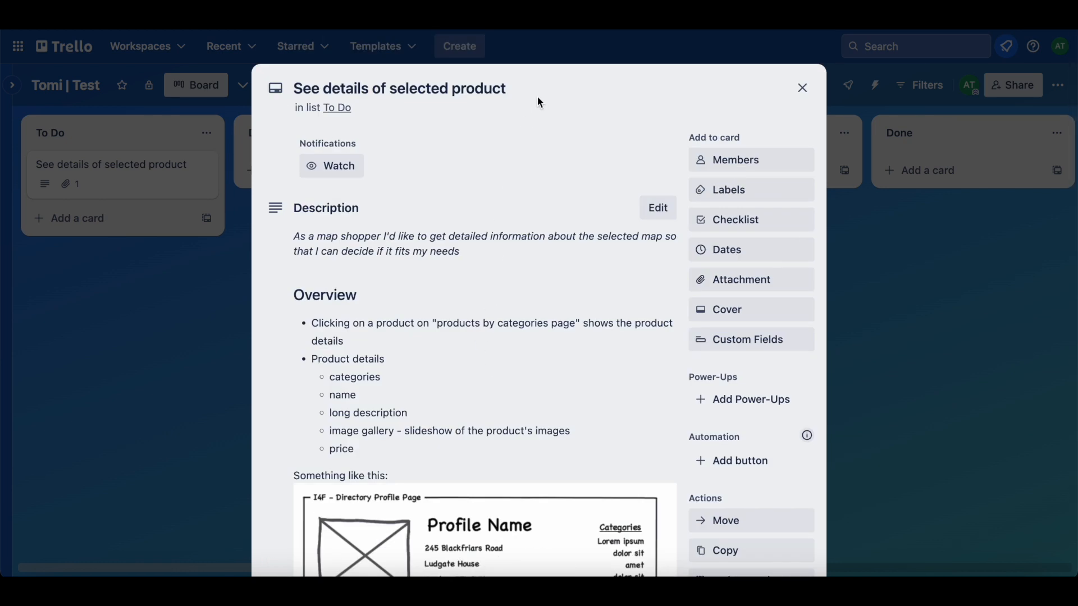
pyautogui.click(550, 90)
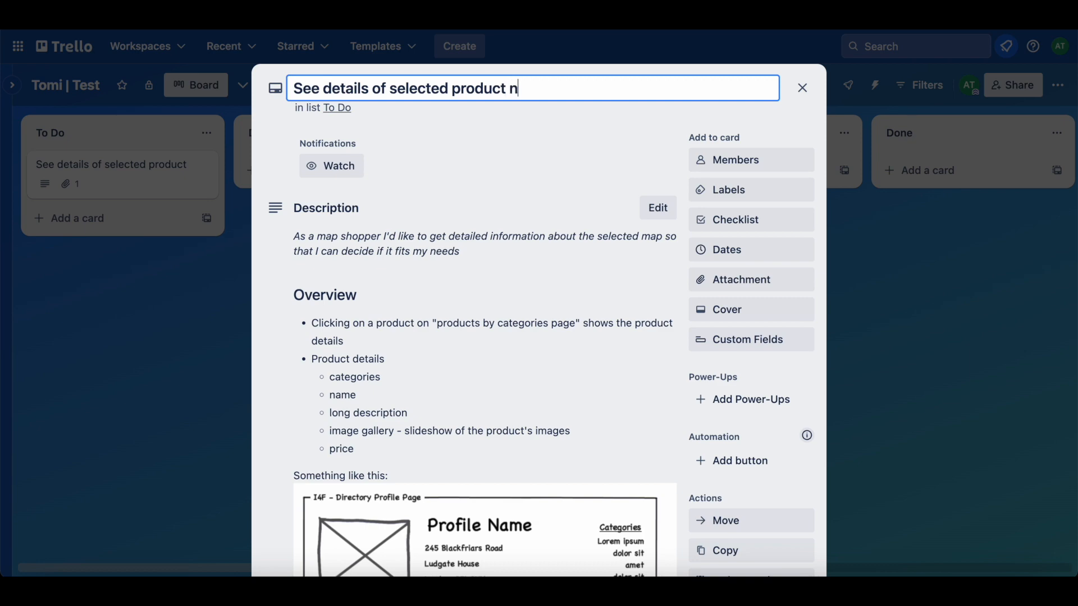
pyautogui.press('Return')
# Switch back to StoriesOnBoard and check the synced title and integration options of the renamed card
pyautogui.hotkey('ctrl', 'Tab')
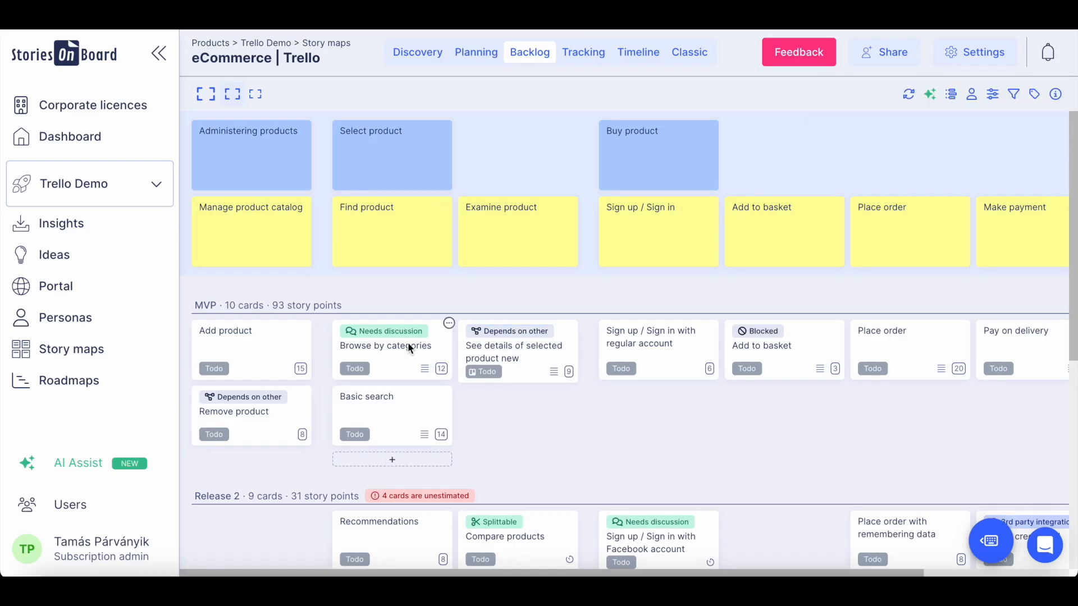
pyautogui.click(519, 354)
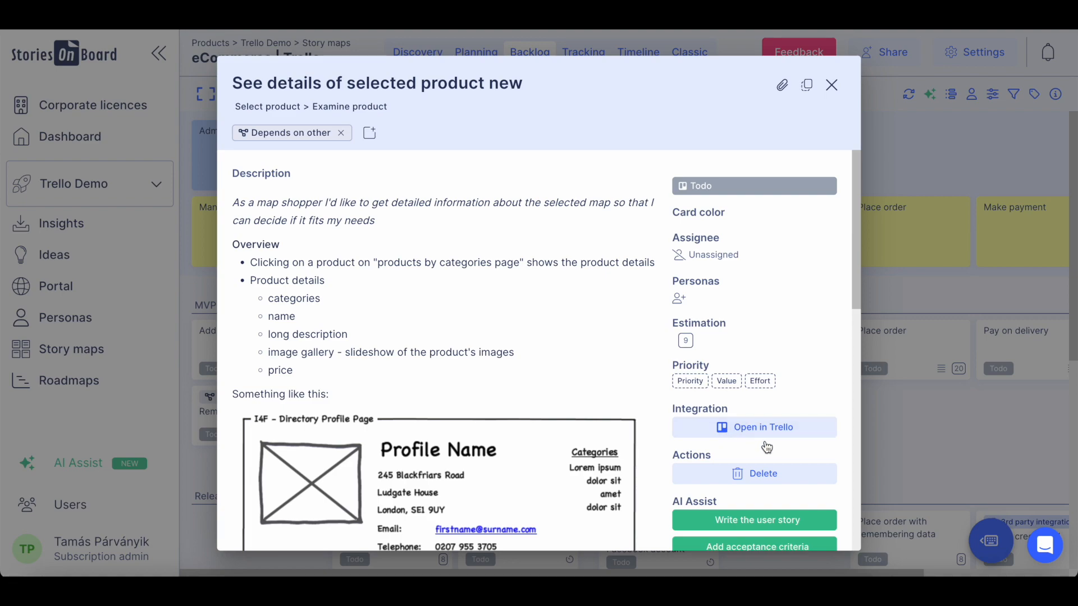
pyautogui.click(832, 86)
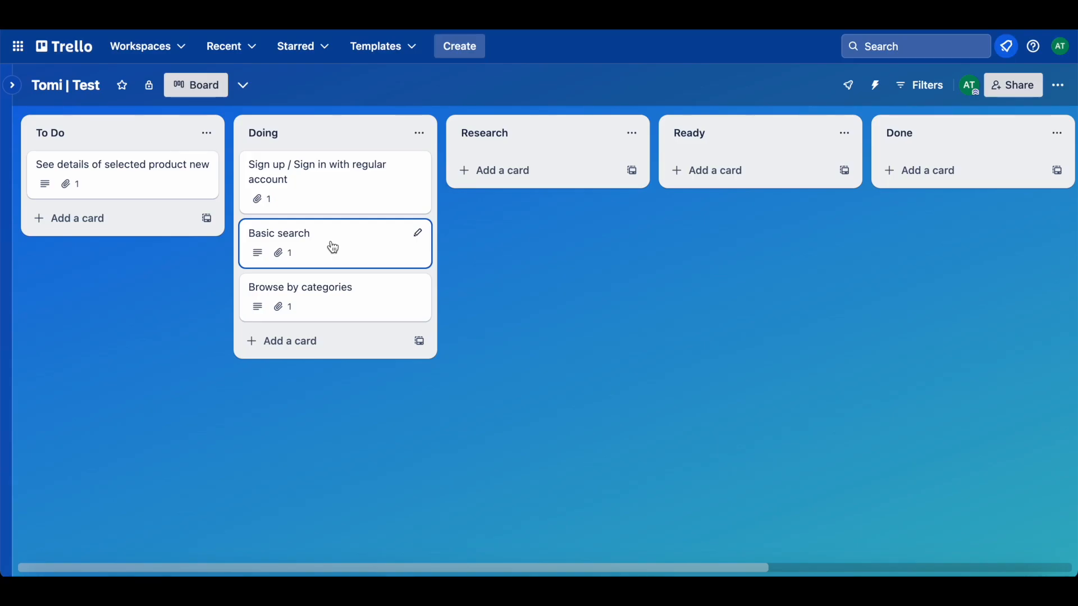
# On the Trello board, move the Basic search card to Research and the Browse by categories card to Ready
pyautogui.moveTo(330, 244); pyautogui.dragTo(541, 174)
pyautogui.moveTo(362, 263); pyautogui.dragTo(794, 245)
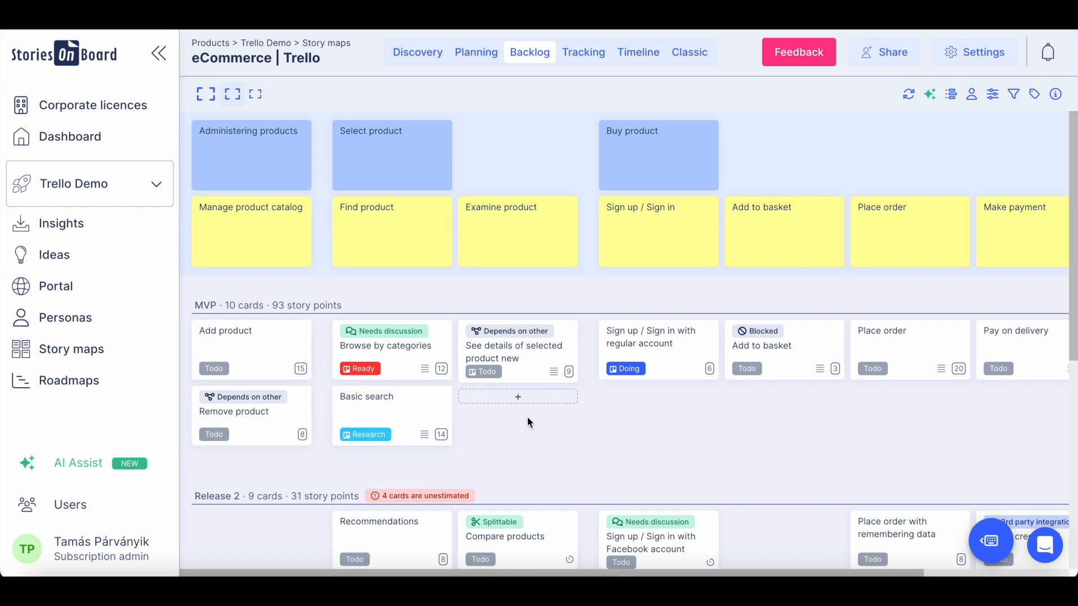
# In StoriesOnBoard, open the Release 2 details and push all of the release's cards to Trello
pyautogui.scroll(-3, 512, 421)
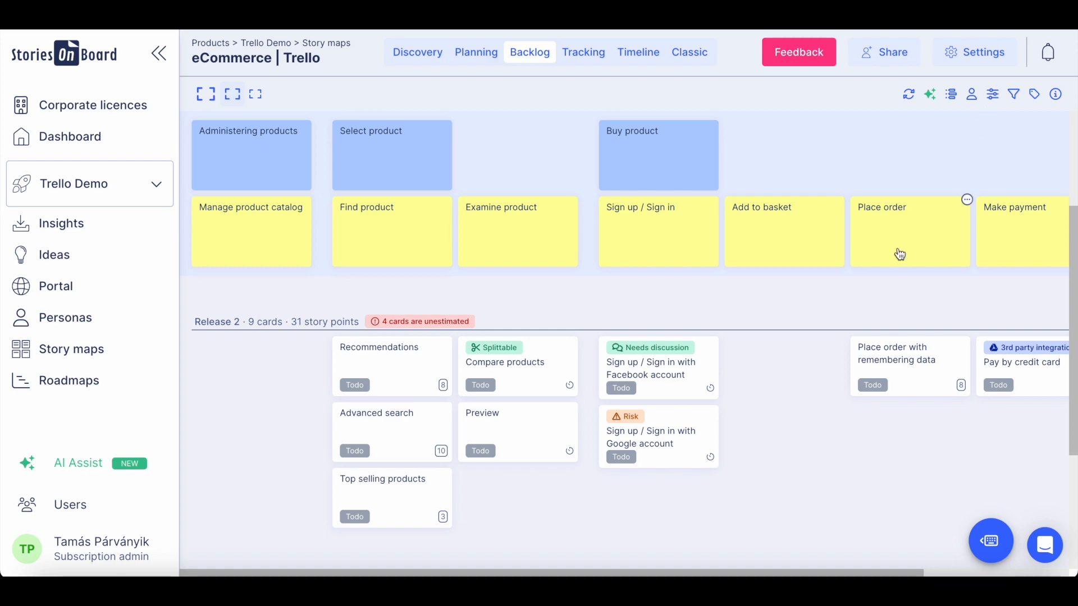
pyautogui.click(249, 323)
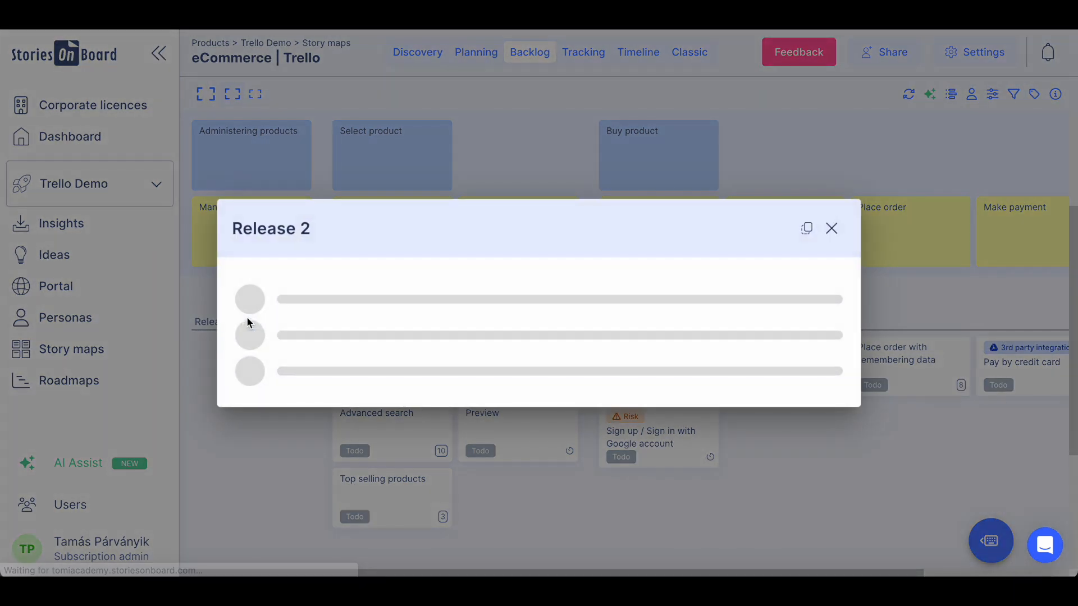
pyautogui.click(765, 272)
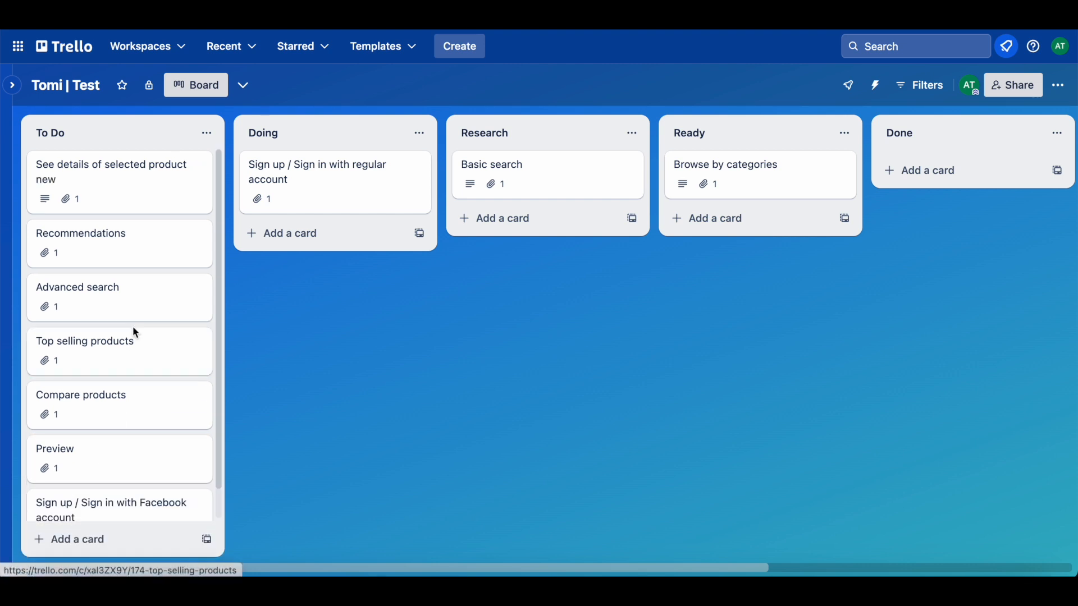
# On the Trello board, move the Advanced search card to Doing and the Compare products card to Research
pyautogui.scroll(-4, 128, 407)
pyautogui.scroll(3, 128, 407)
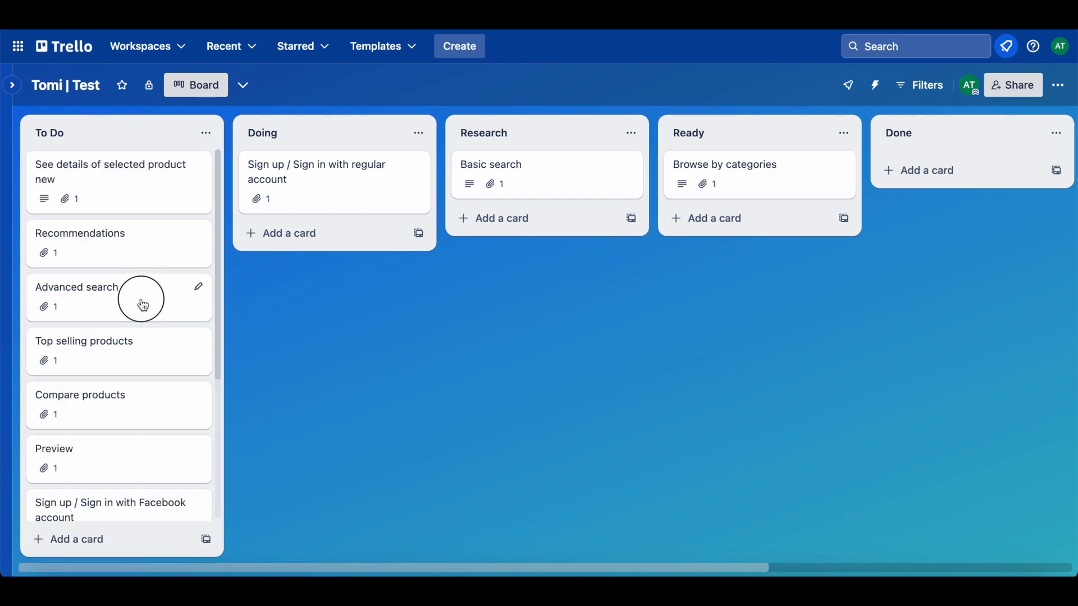
pyautogui.moveTo(140, 306); pyautogui.dragTo(345, 255)
pyautogui.moveTo(169, 336); pyautogui.dragTo(583, 216)
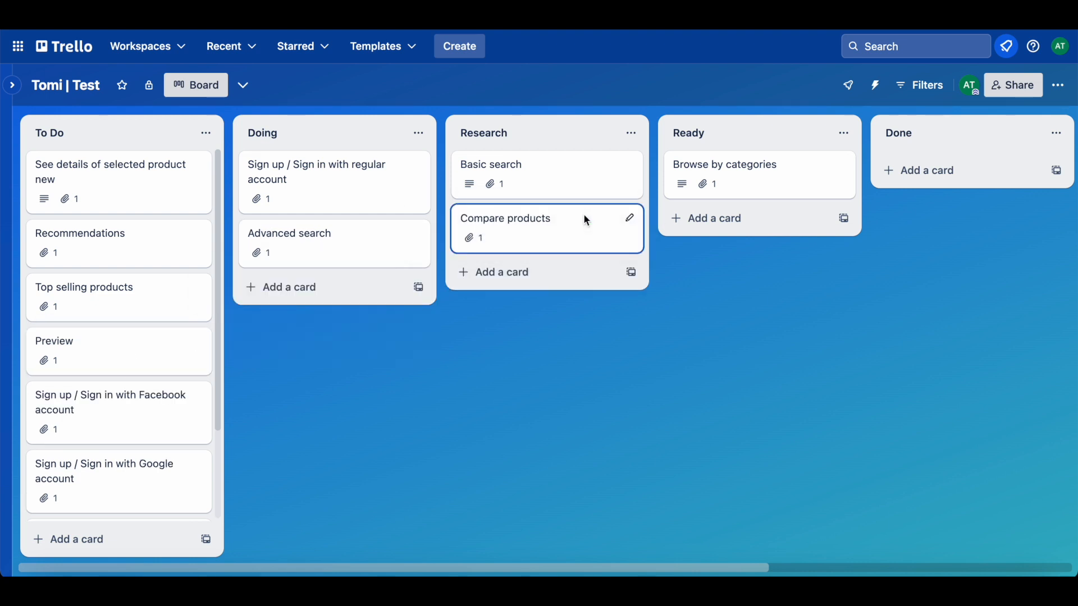
# Move Sign up / Sign in with Facebook account to Ready, Preview to Research, and the Google account and Place order with remembering data cards to Done
pyautogui.moveTo(127, 409); pyautogui.dragTo(696, 239)
pyautogui.moveTo(154, 356); pyautogui.dragTo(555, 292)
pyautogui.moveTo(132, 370); pyautogui.dragTo(963, 188)
pyautogui.moveTo(110, 360); pyautogui.dragTo(940, 256)
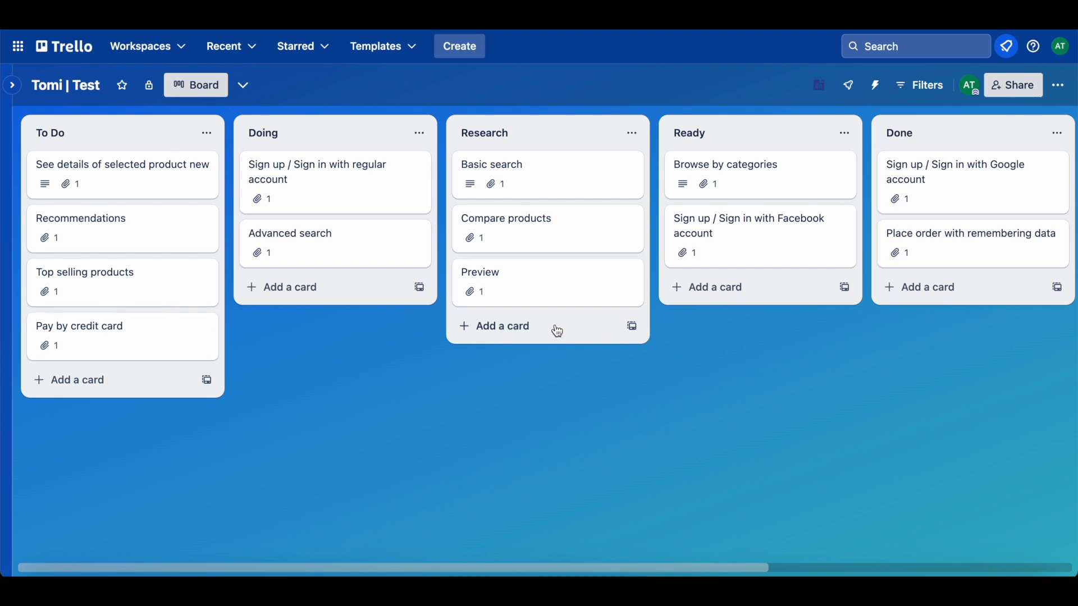
# Add a card titled NEW to the Research list
pyautogui.click(511, 331)
pyautogui.write('NEW')
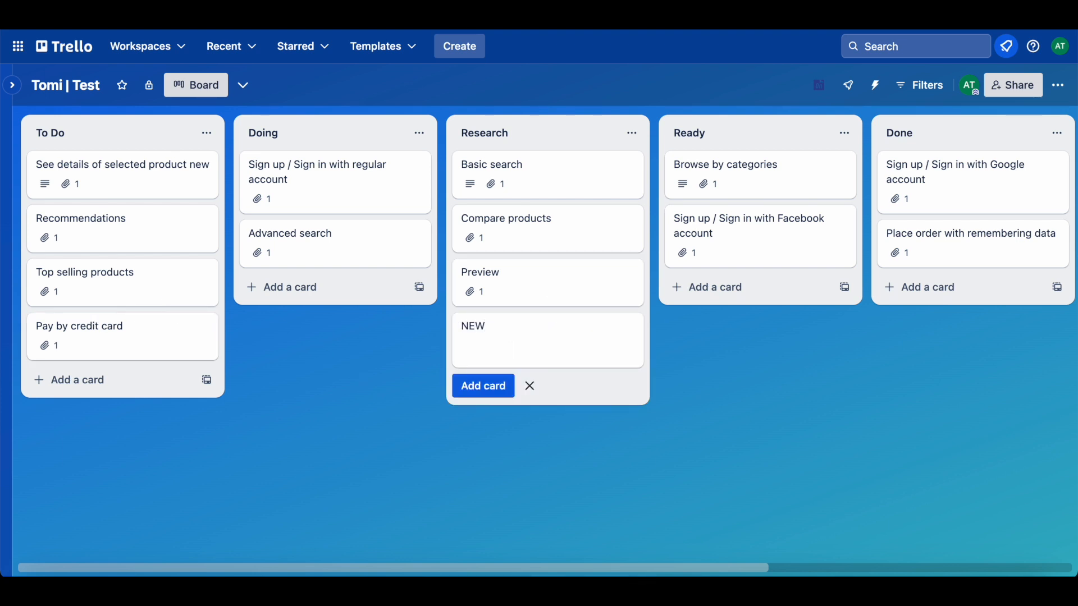
pyautogui.click(384, 373)
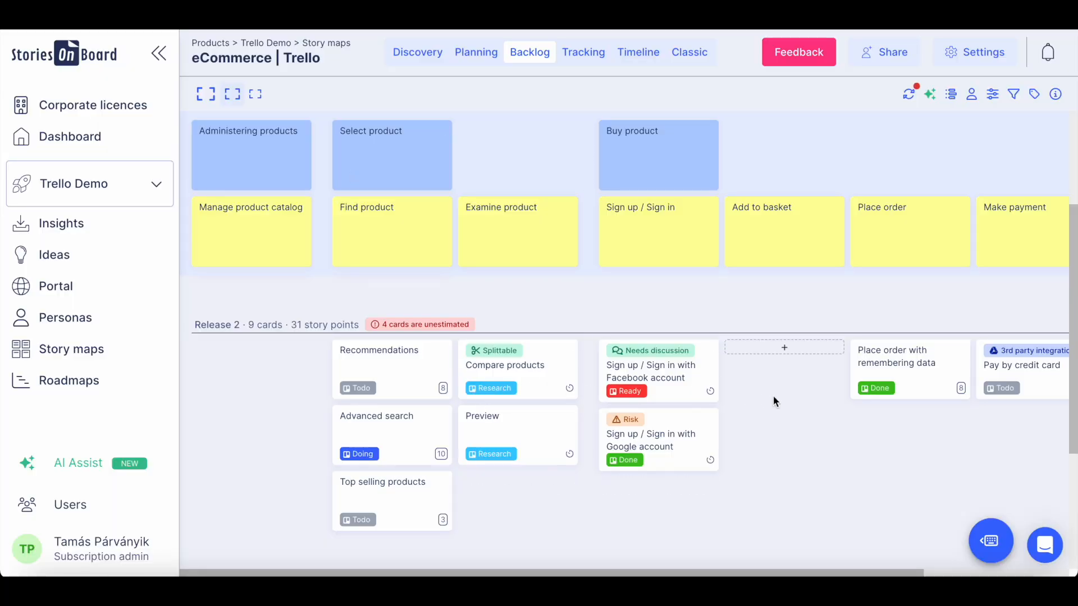
# Switch to StoriesOnBoard and import the new Trello card into the story map
pyautogui.scroll(-1, 773, 397)
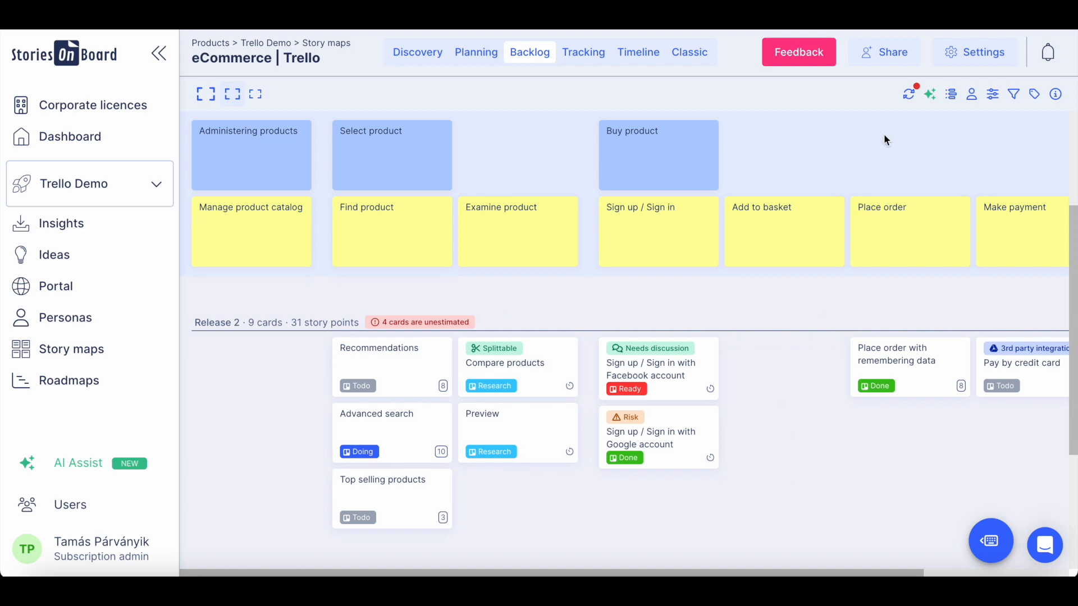
pyautogui.click(909, 95)
pyautogui.click(1024, 116)
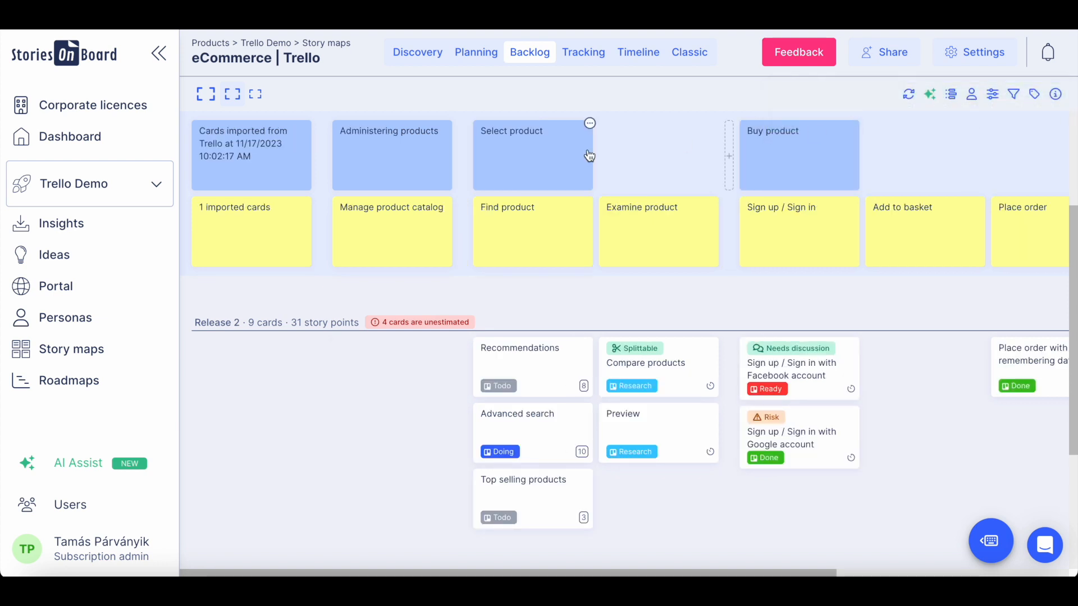
# Show the cards at the smallest size and move the imported NEW card into Release 2 under Add to basket
pyautogui.moveTo(257, 350)
pyautogui.scroll(-4, 257, 413)
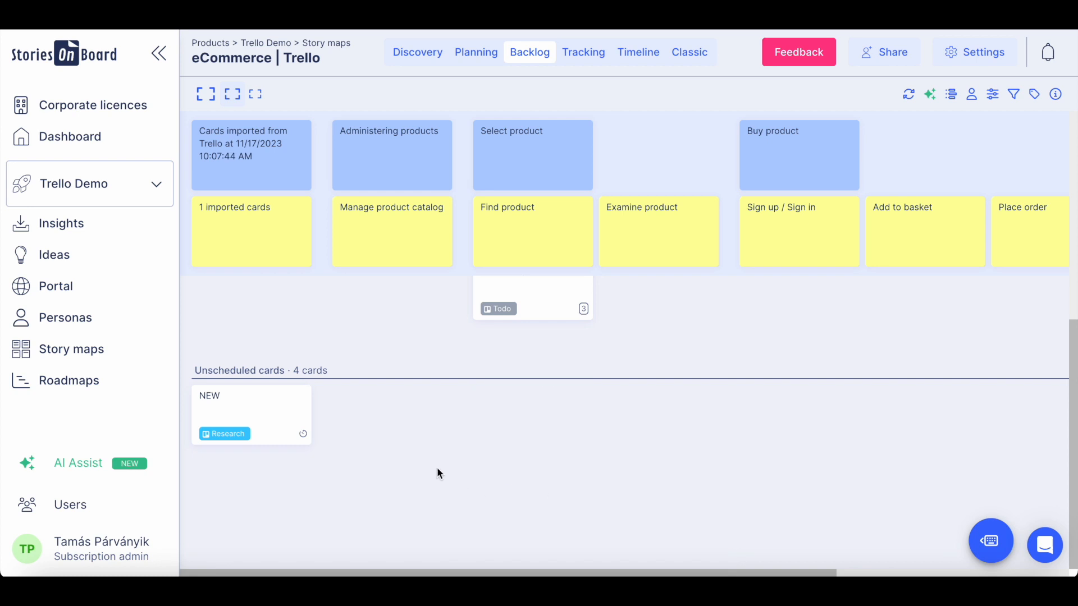
pyautogui.click(255, 93)
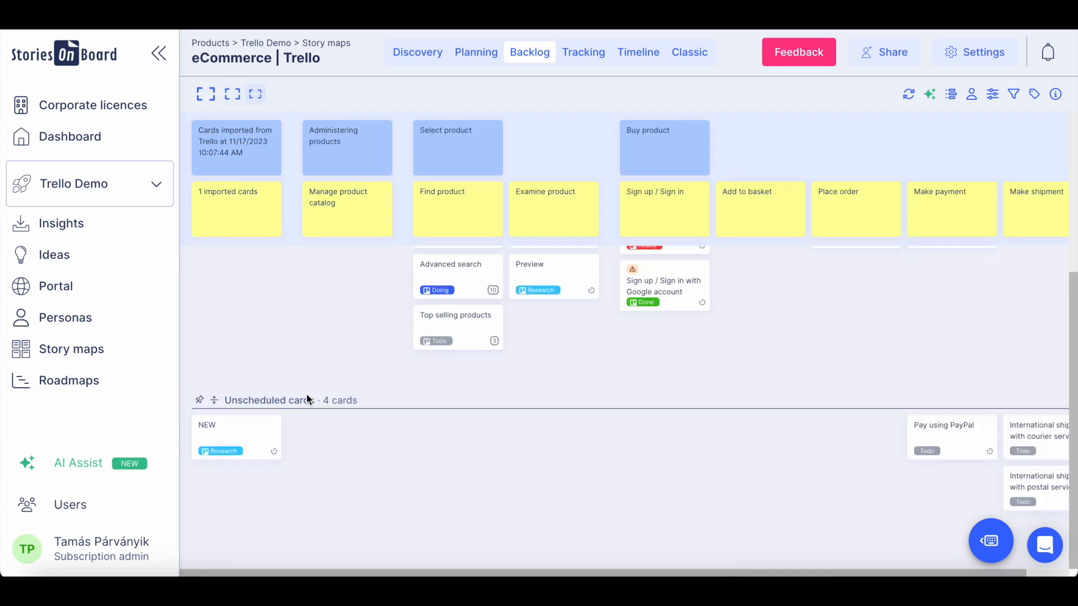
pyautogui.moveTo(234, 432); pyautogui.dragTo(790, 281)
# Delete the "Cards imported from Trello" goal card together with its children
pyautogui.scroll(4, 790, 281)
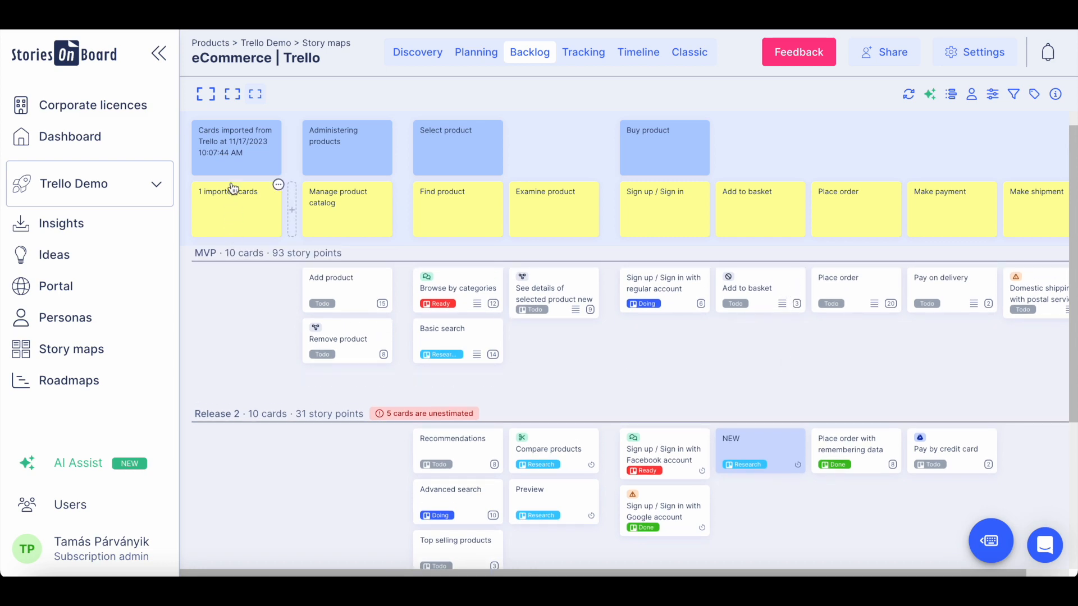
pyautogui.click(230, 146)
pyautogui.press('Delete')
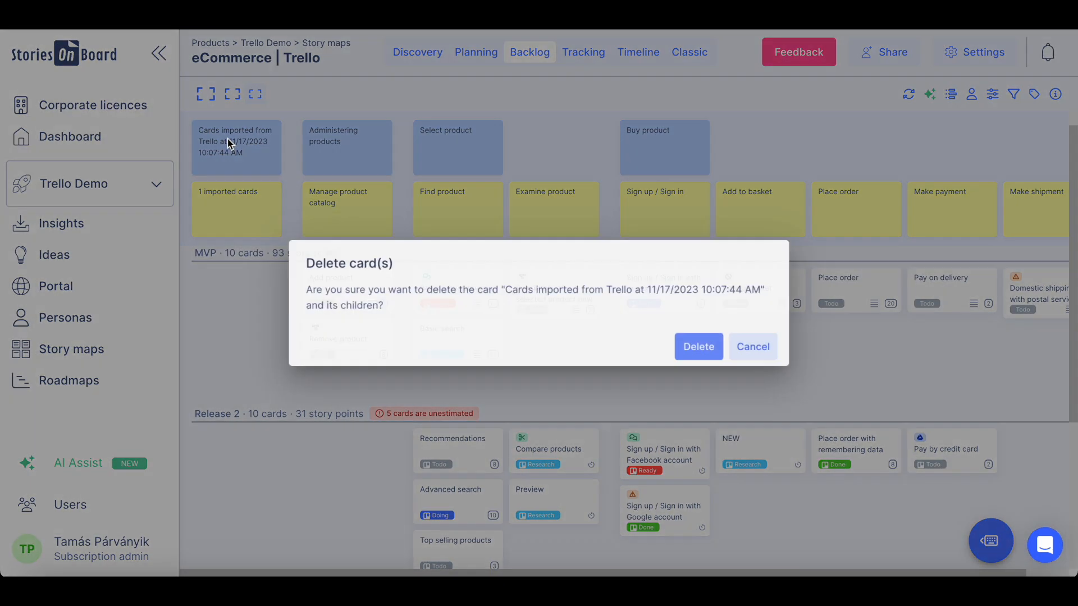
pyautogui.press('Return')
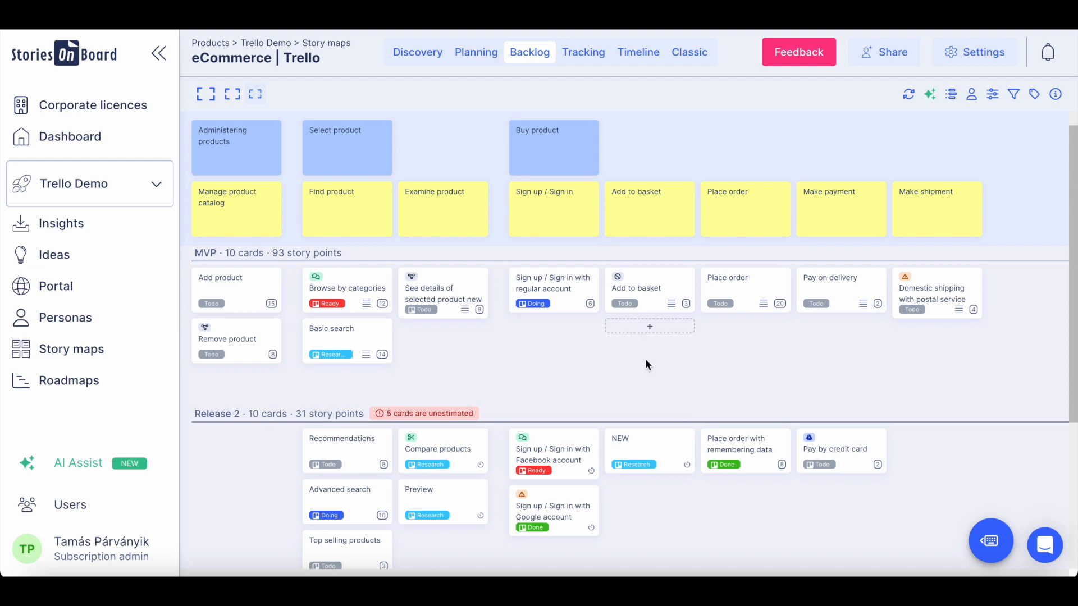
# Open the story map's integration settings and copy the Trello Power-Up integration identifier
pyautogui.click(966, 53)
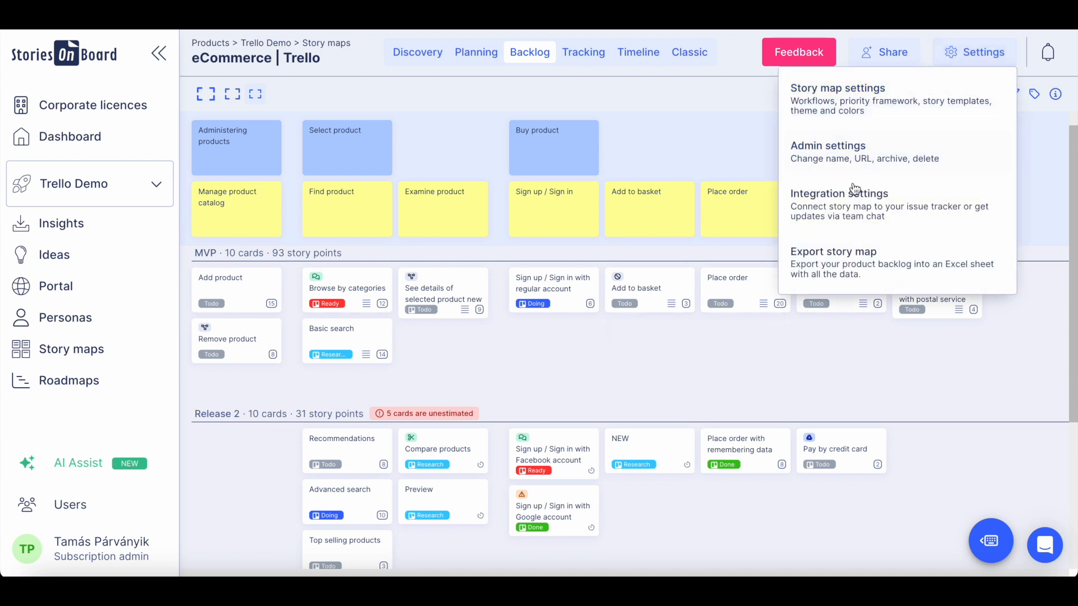
pyautogui.click(854, 191)
pyautogui.click(705, 245)
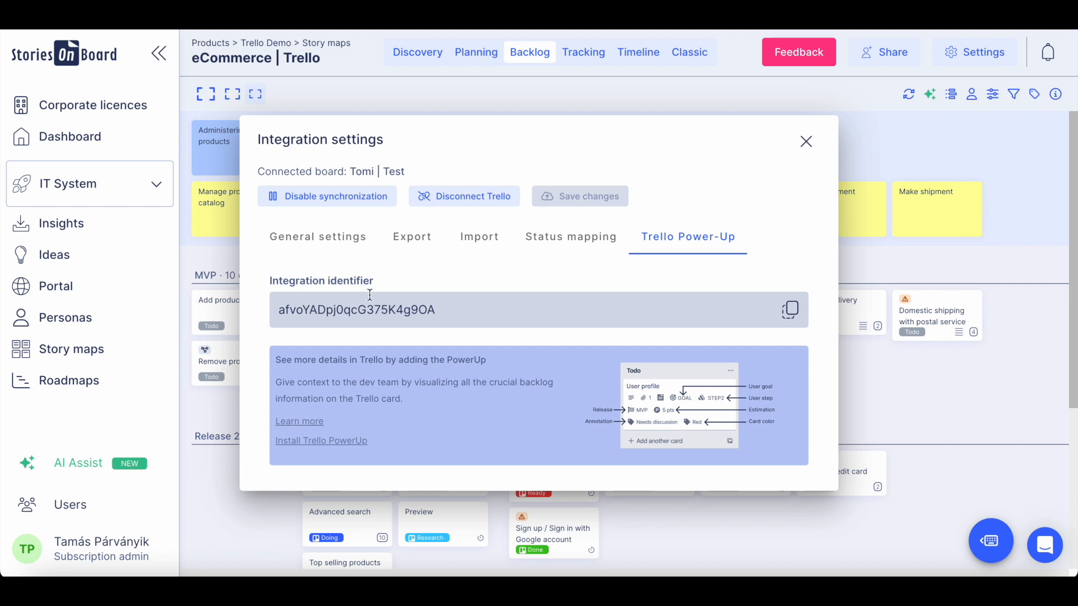
pyautogui.click(791, 310)
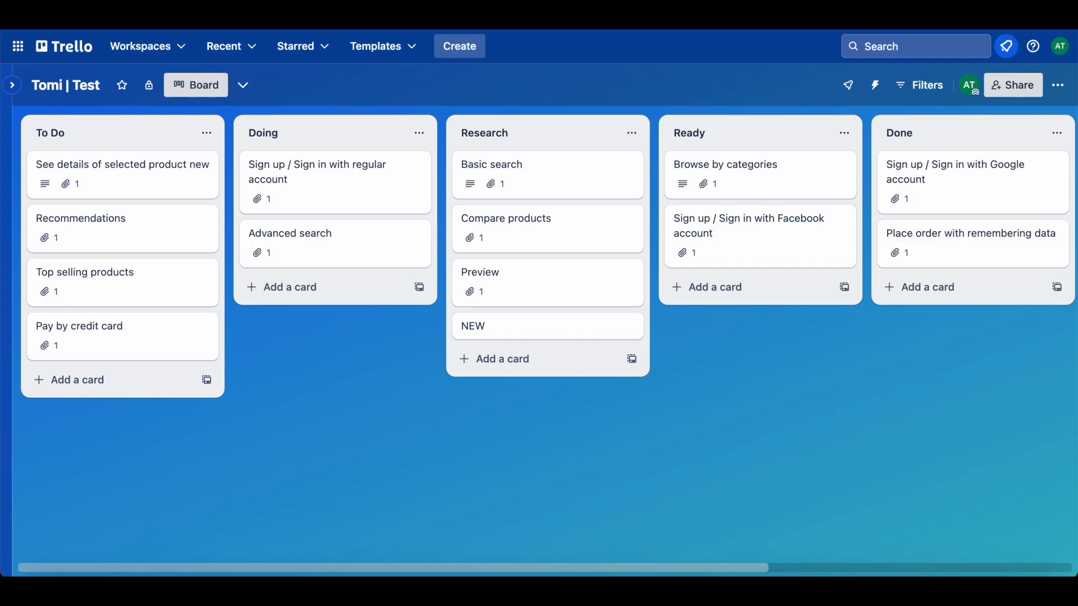
# On the Trello board, search the Power-Ups for "stor" and add Agile Story Maps by StoriesOnBoard to the board
pyautogui.click(1058, 85)
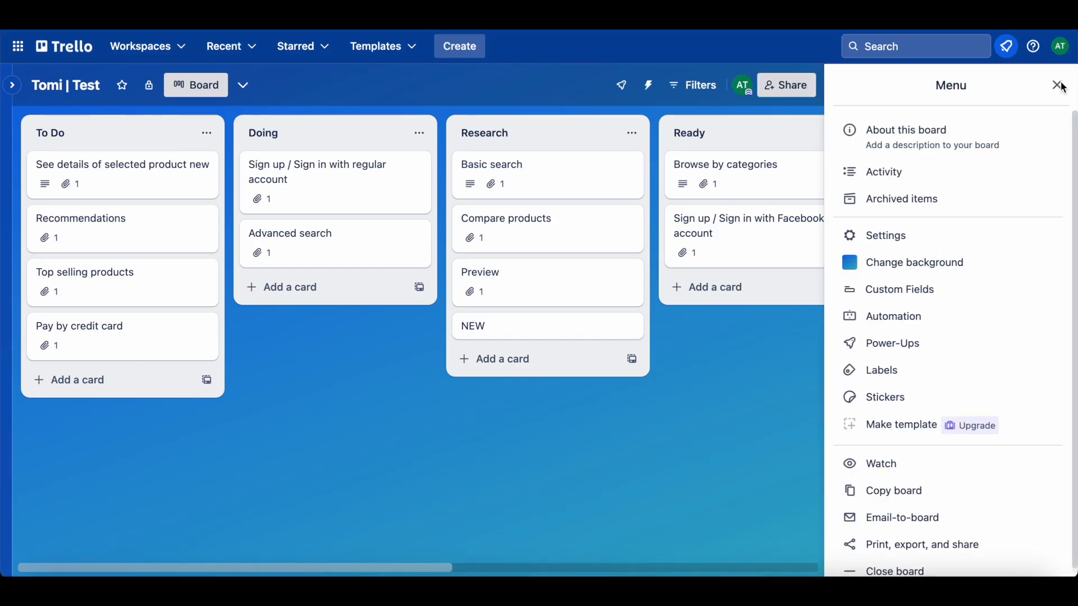
pyautogui.click(922, 344)
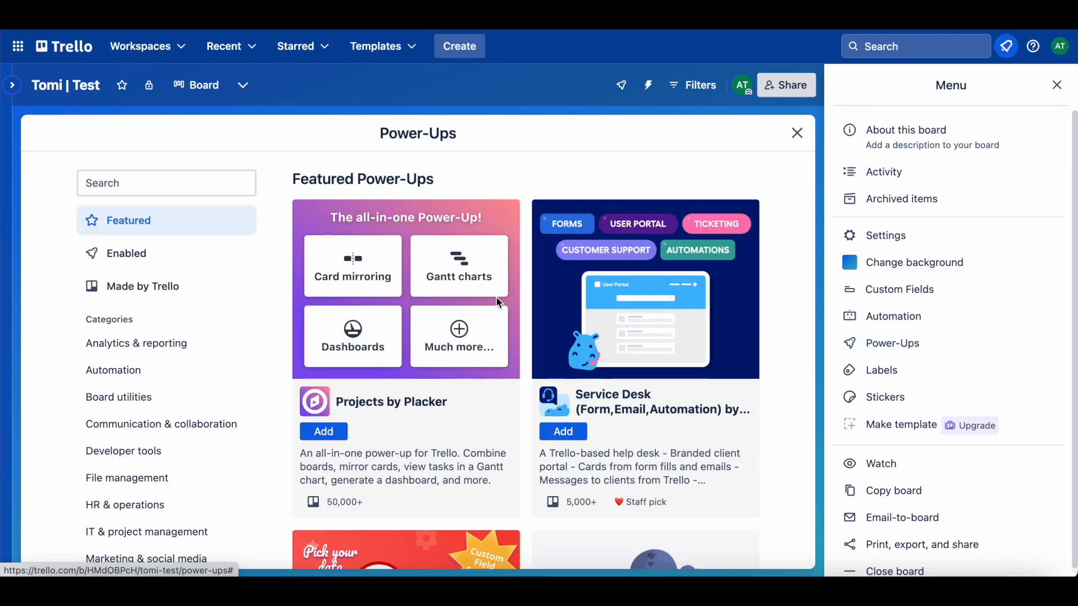
pyautogui.click(173, 183)
pyautogui.write('stor')
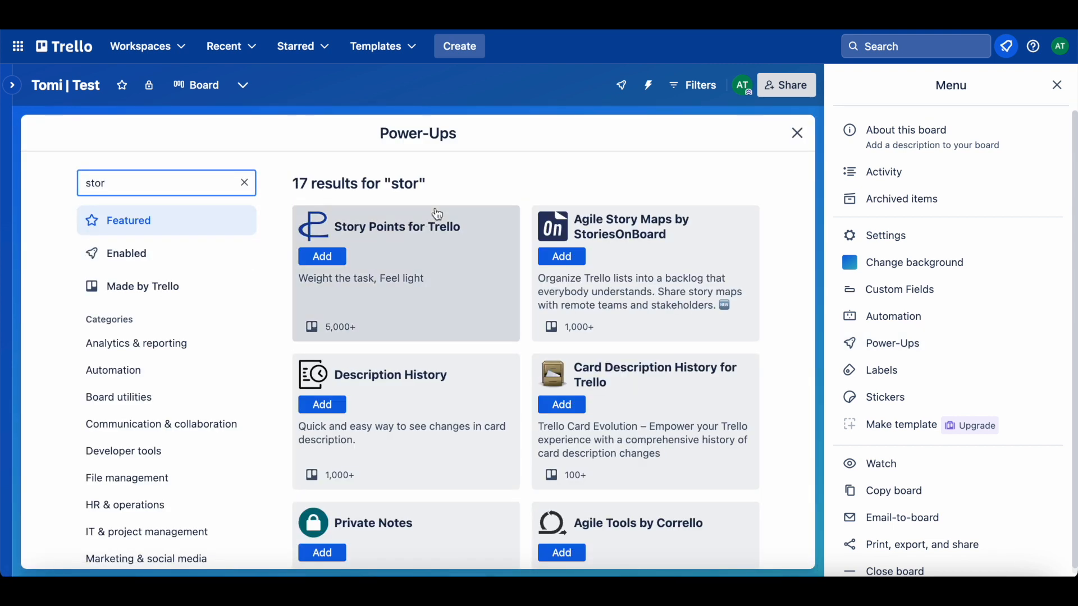
pyautogui.click(562, 257)
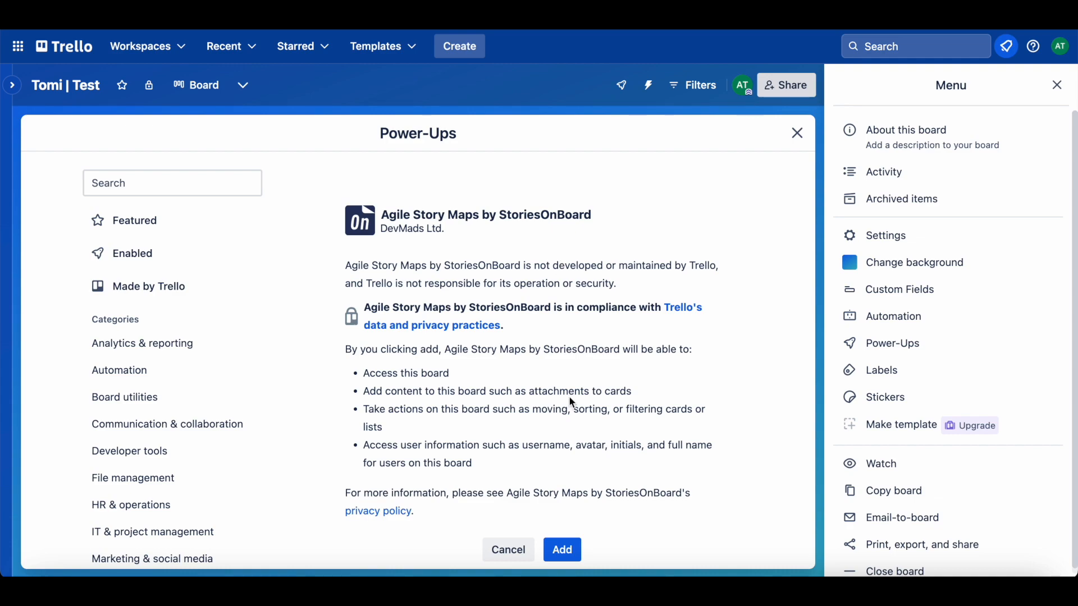
pyautogui.scroll(-1, 568, 395)
pyautogui.click(563, 494)
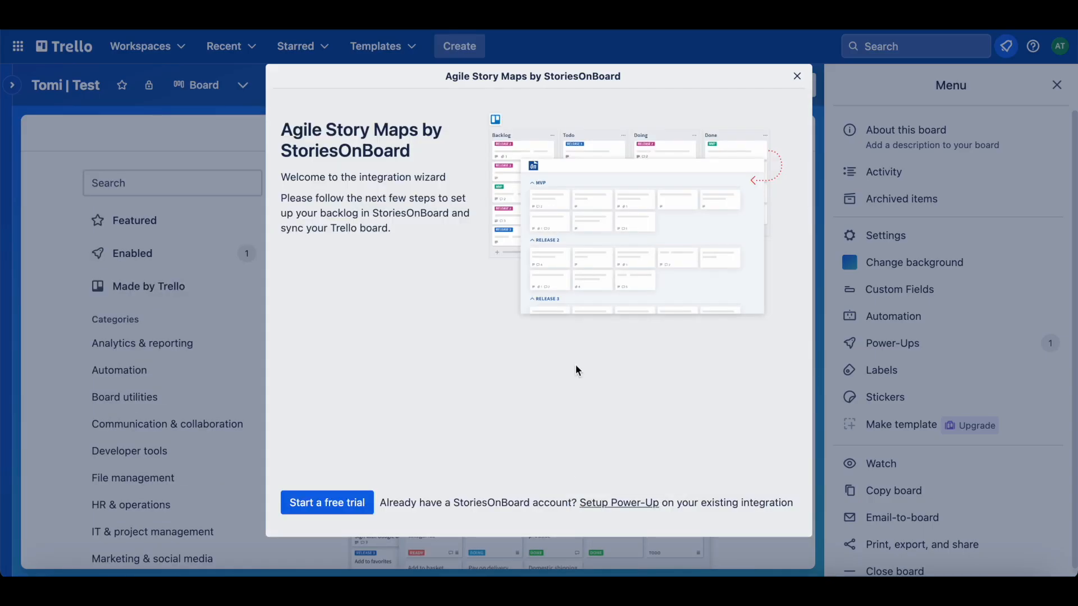
# Set up the Power-Up on the existing integration by pasting the Power-Up integration identifier and authenticating to StoriesOnBoard
pyautogui.click(617, 501)
pyautogui.click(401, 258)
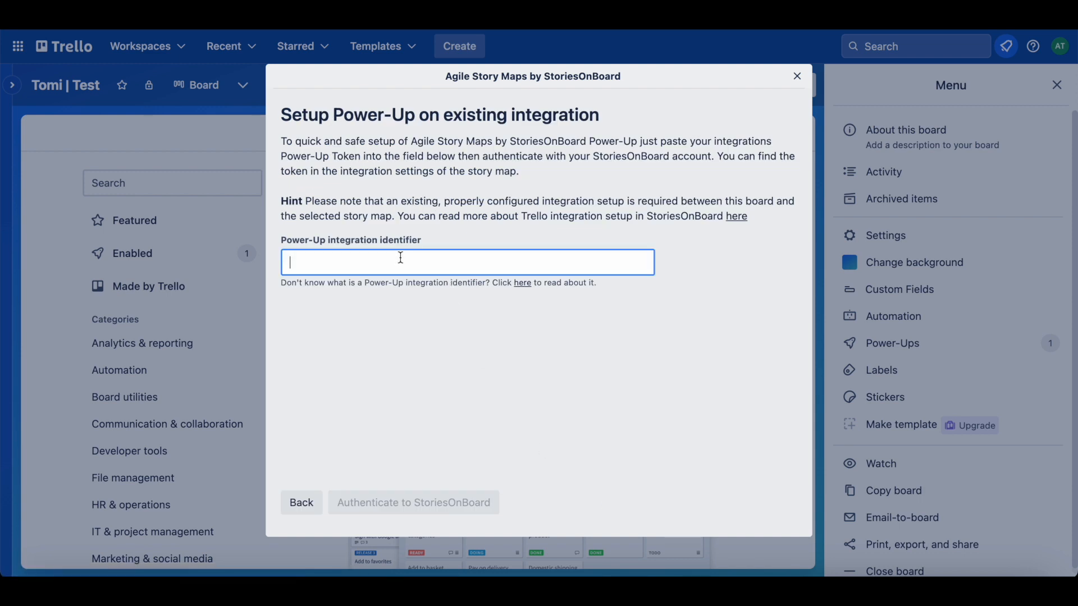
pyautogui.hotkey('ctrl', 'v')
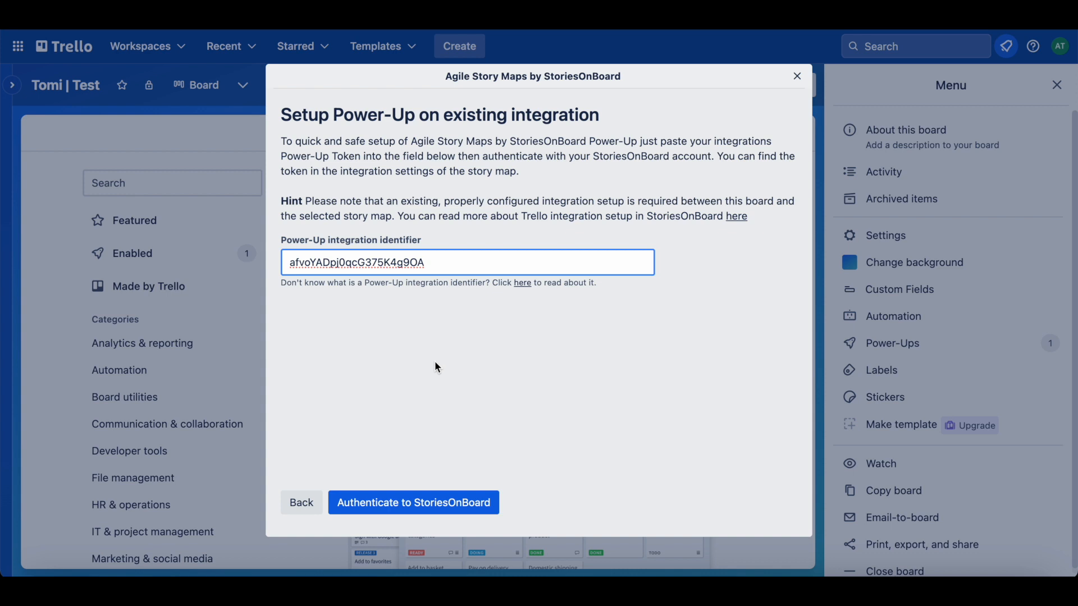
pyautogui.click(418, 507)
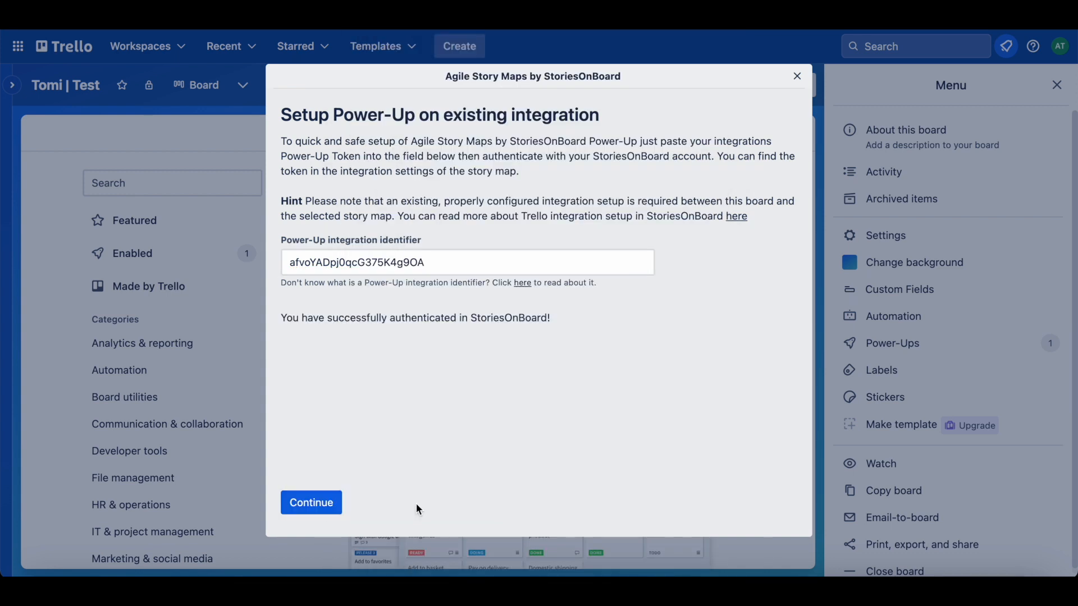
pyautogui.click(313, 507)
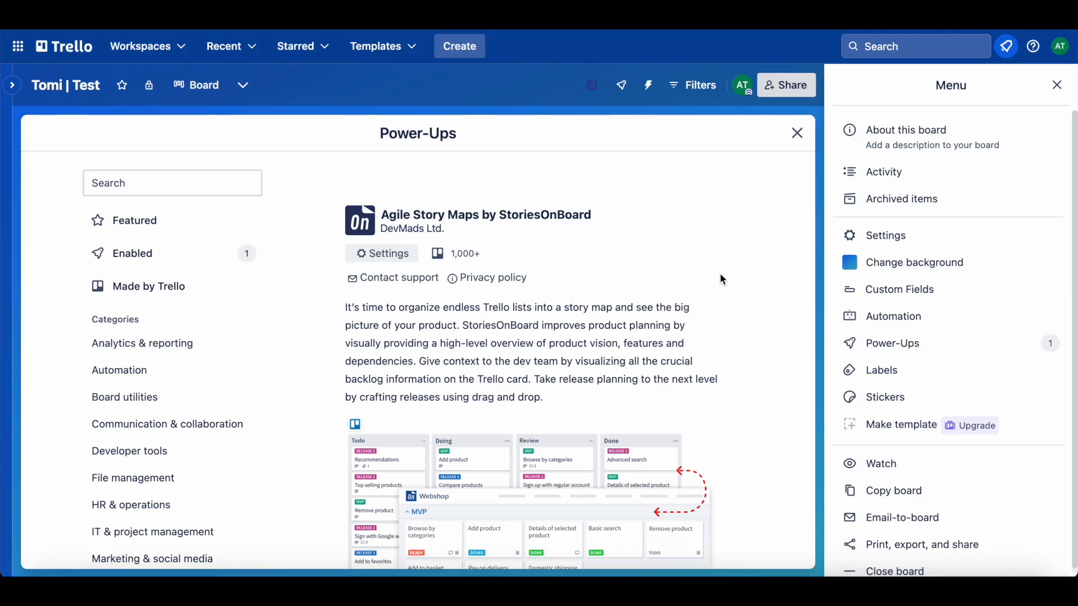
# Close the Power-Ups directory and the board menu, and open the Browse by categories card
pyautogui.click(797, 140)
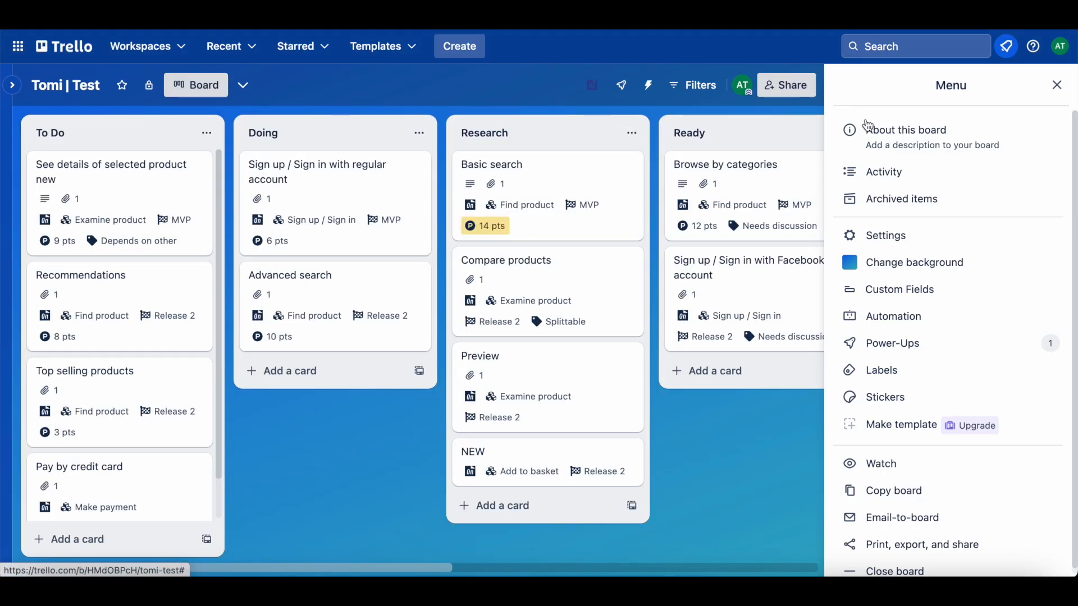
pyautogui.click(1056, 85)
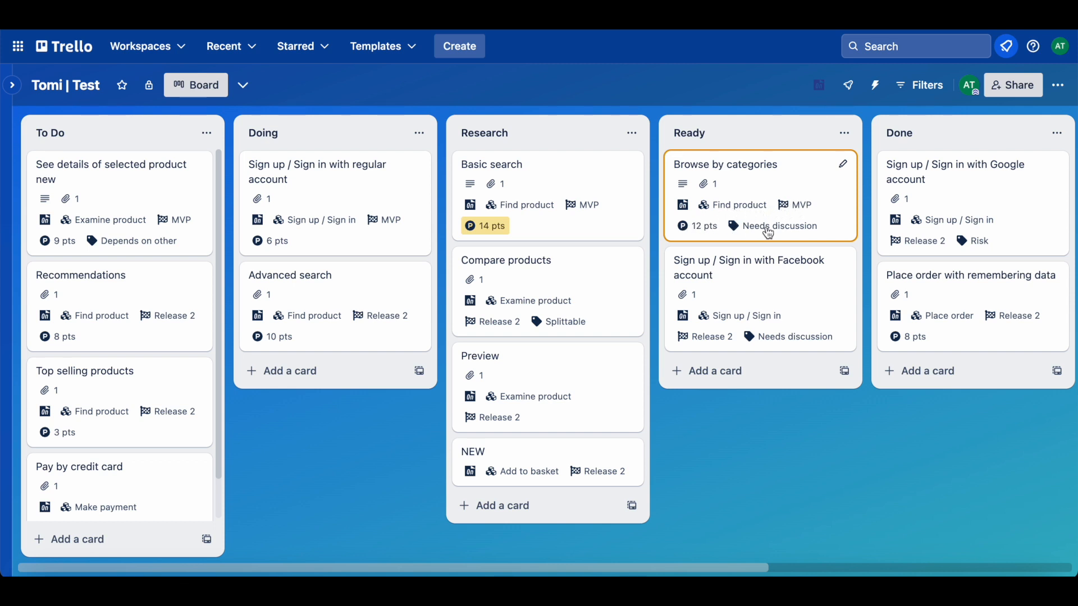
pyautogui.click(768, 191)
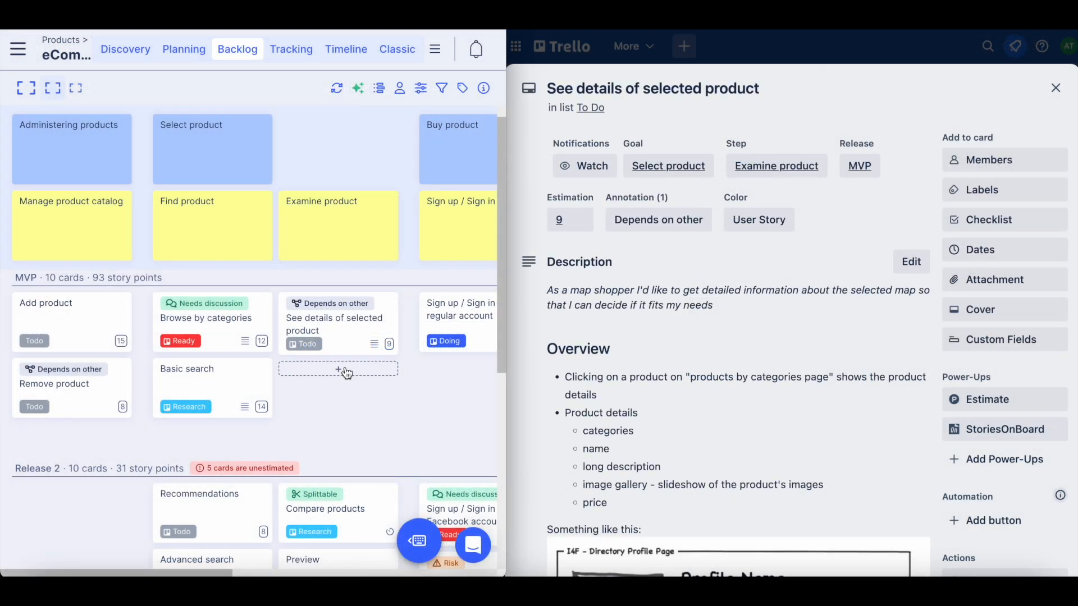
# On the story map, rename the See details of selected product card to "See details of selected product NEW"
pyautogui.click(346, 333)
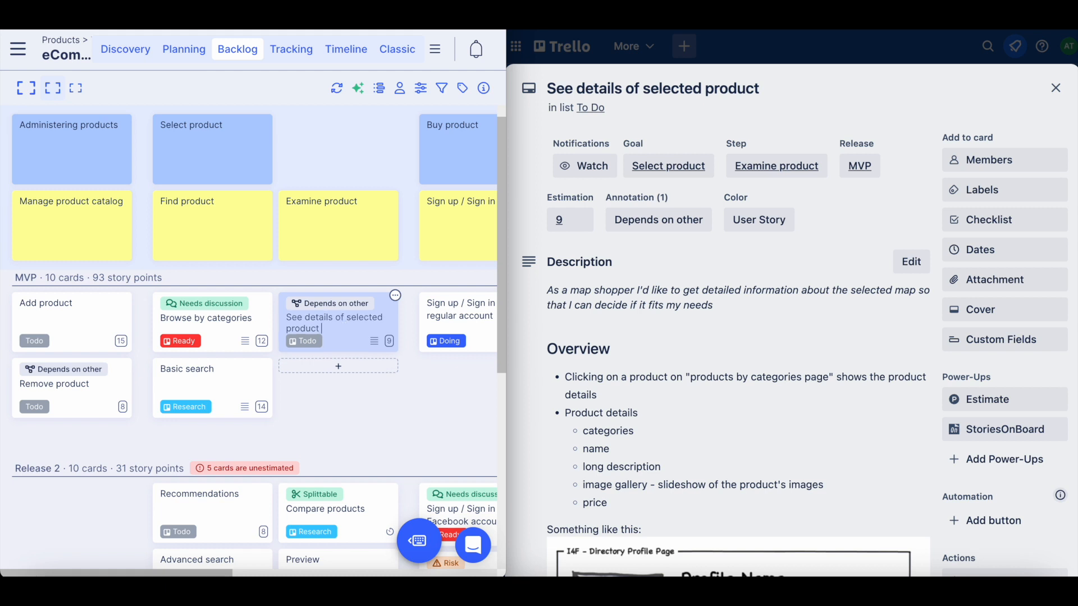
pyautogui.write('NEW')
pyautogui.press('Return')
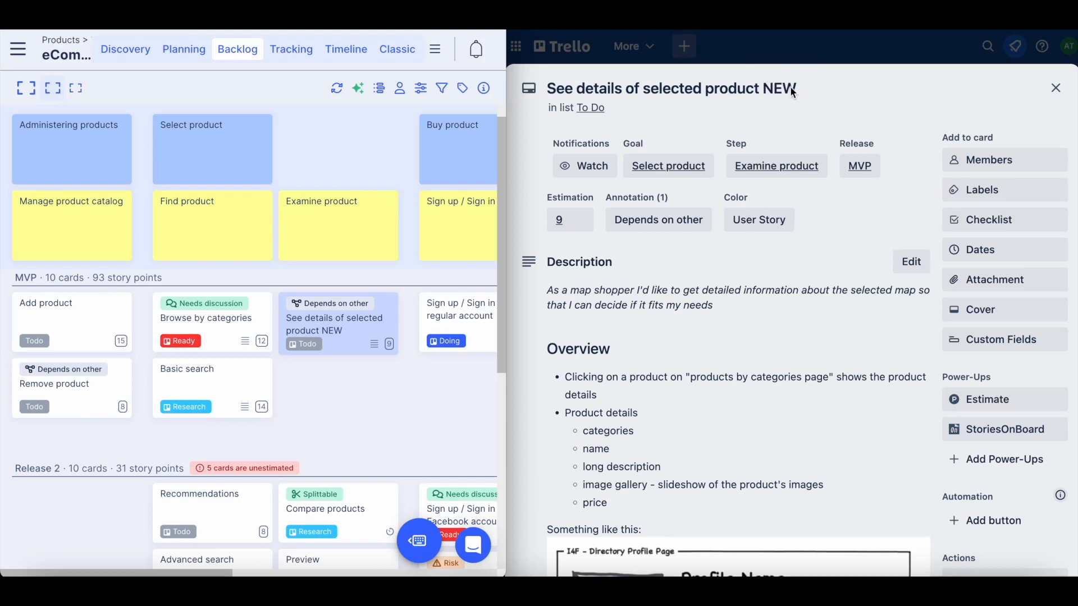
# On the open Trello card, set the estimation to 5 story points and move the card to the Doing list
pyautogui.click(615, 416)
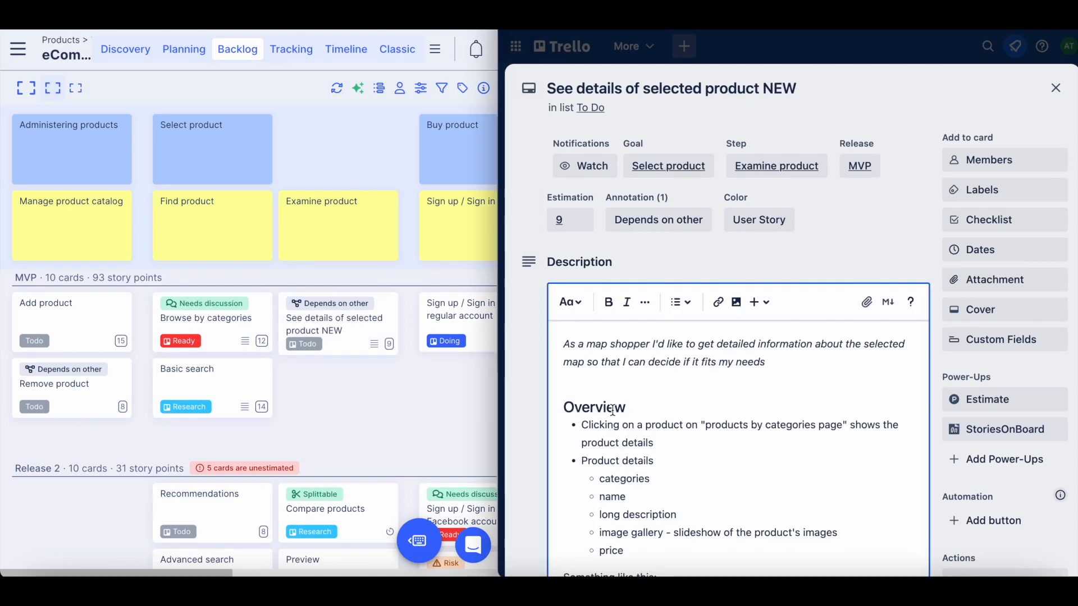
pyautogui.click(563, 227)
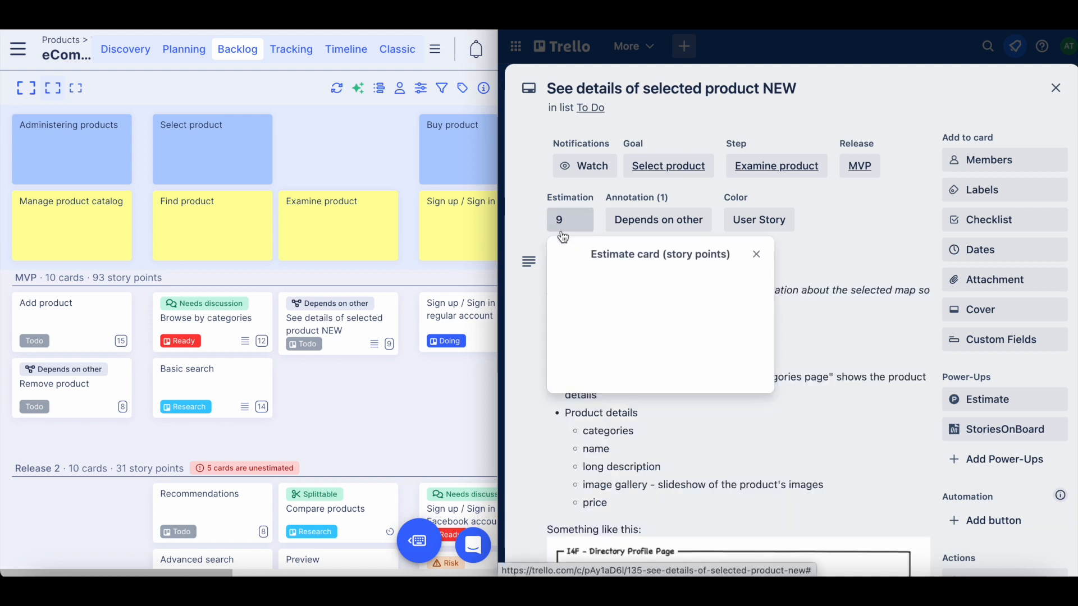
pyautogui.click(584, 310)
pyautogui.press('BackSpace')
pyautogui.write('5')
pyautogui.click(568, 437)
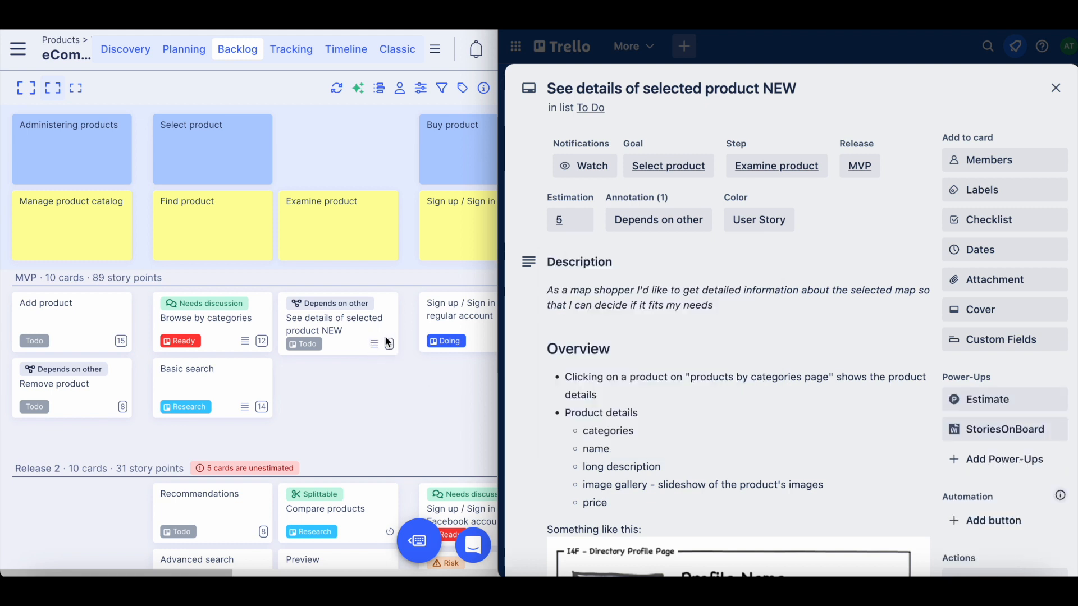
pyautogui.click(591, 108)
pyautogui.click(652, 201)
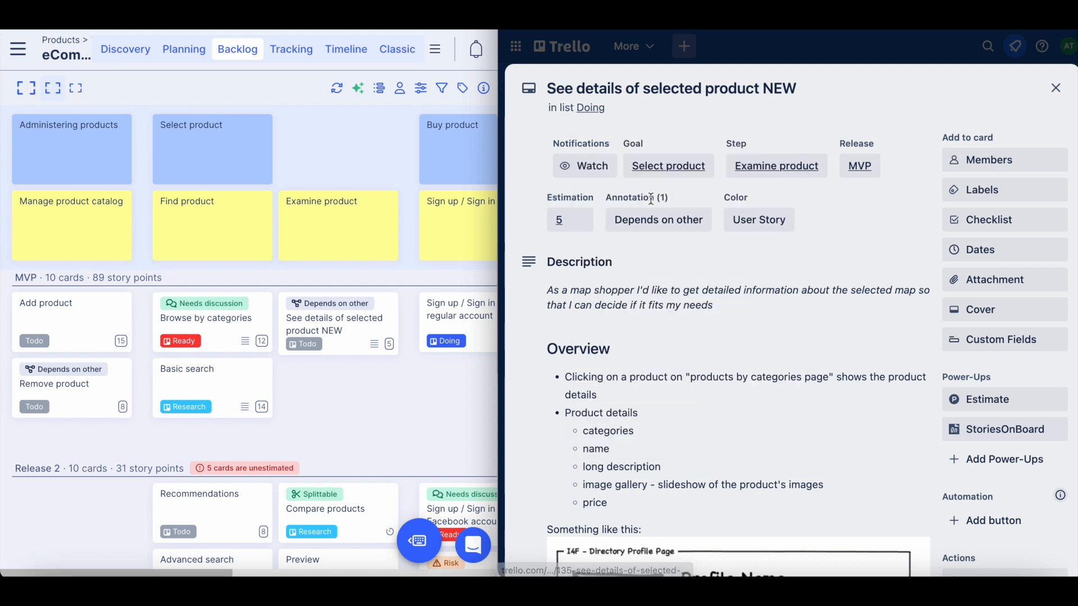